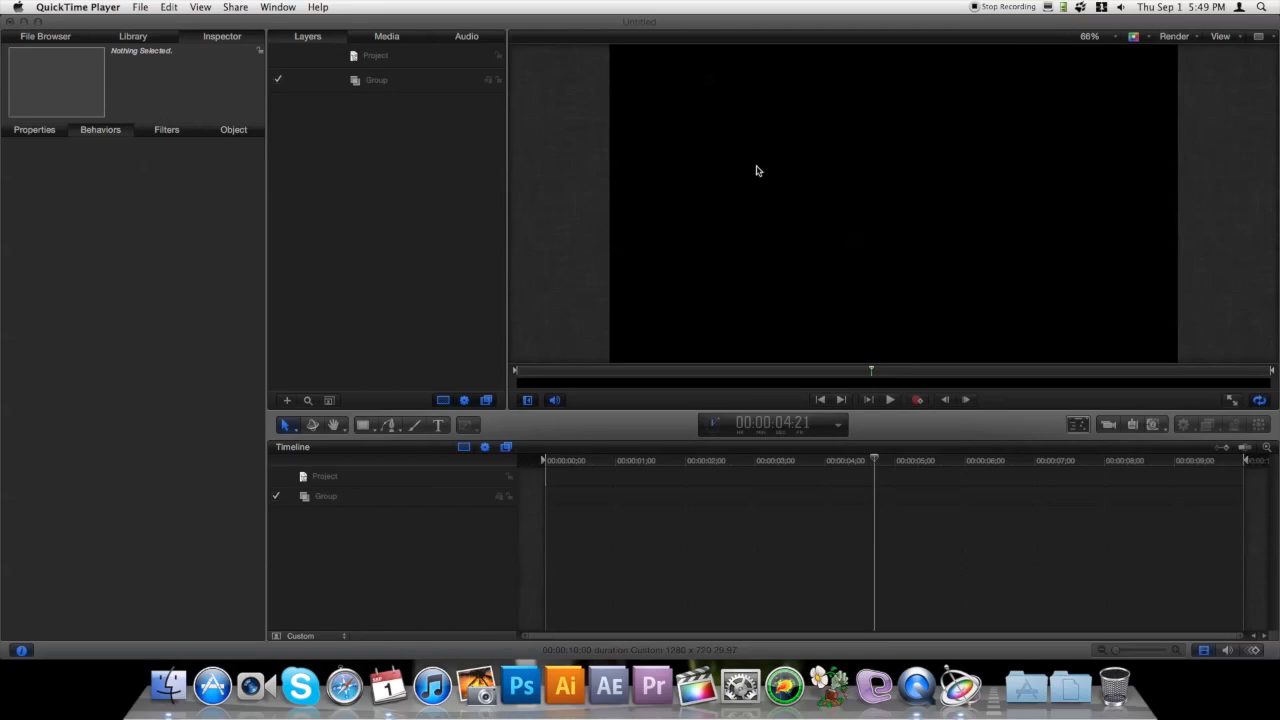
Step: Import the TARDIS-model-01 image from the Desktop and extend its group to the full length of the timeline
click(528, 28)
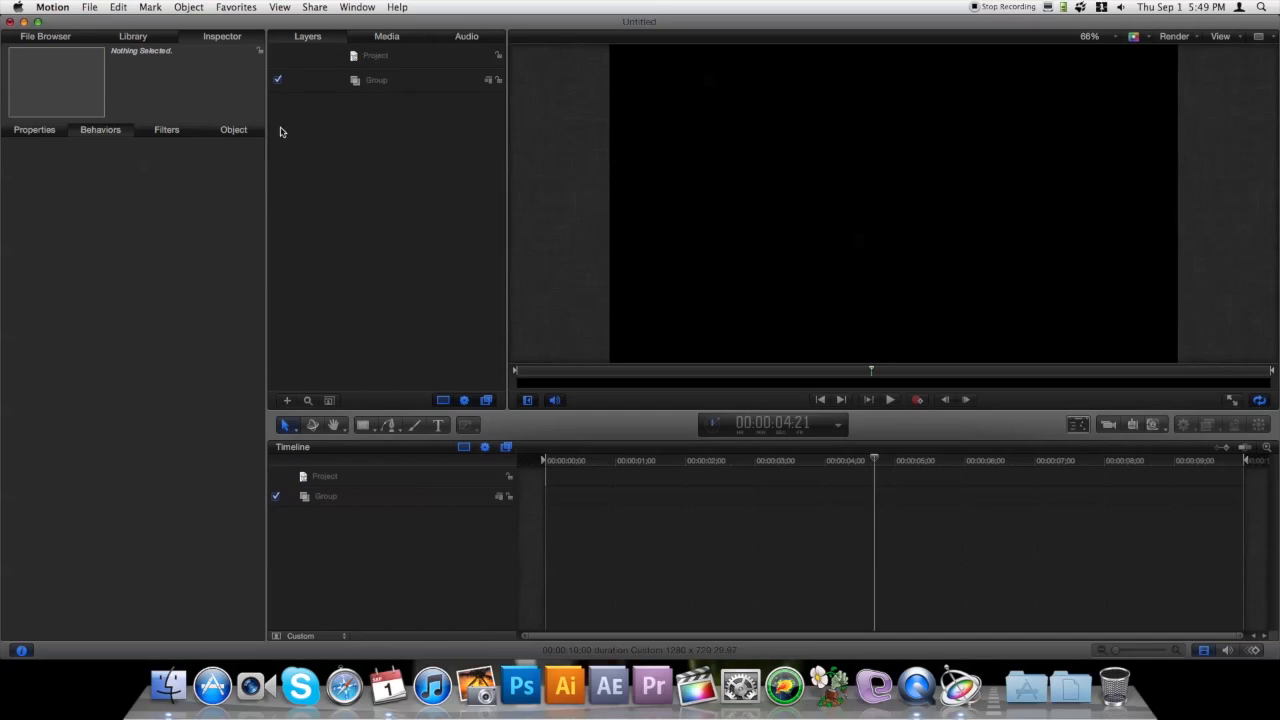
key(super+i)
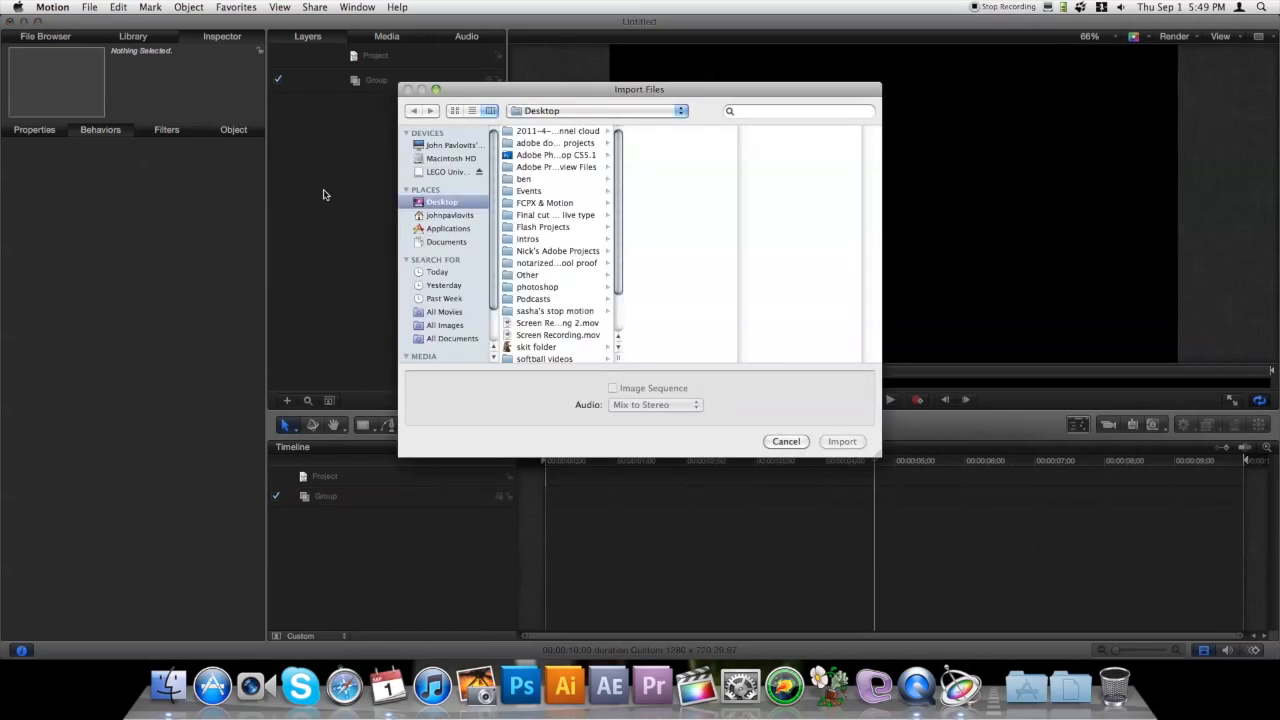
scroll(530, 318, down, 4)
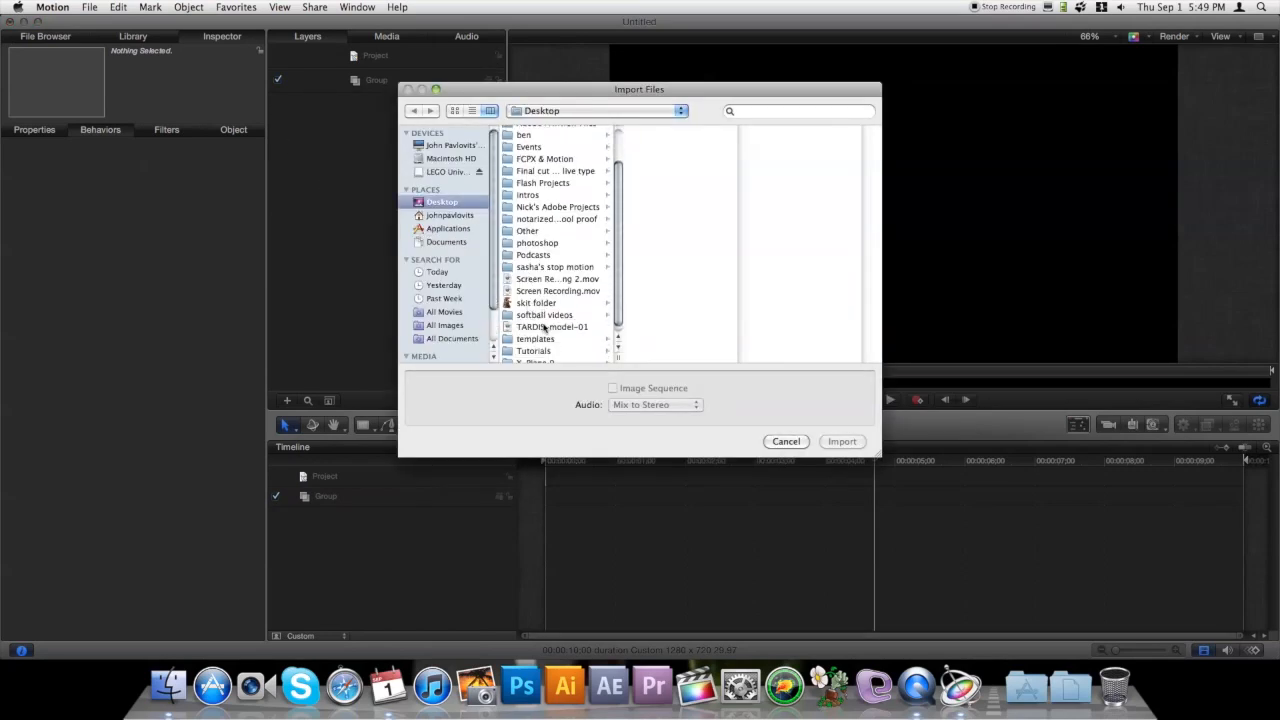
click(545, 328)
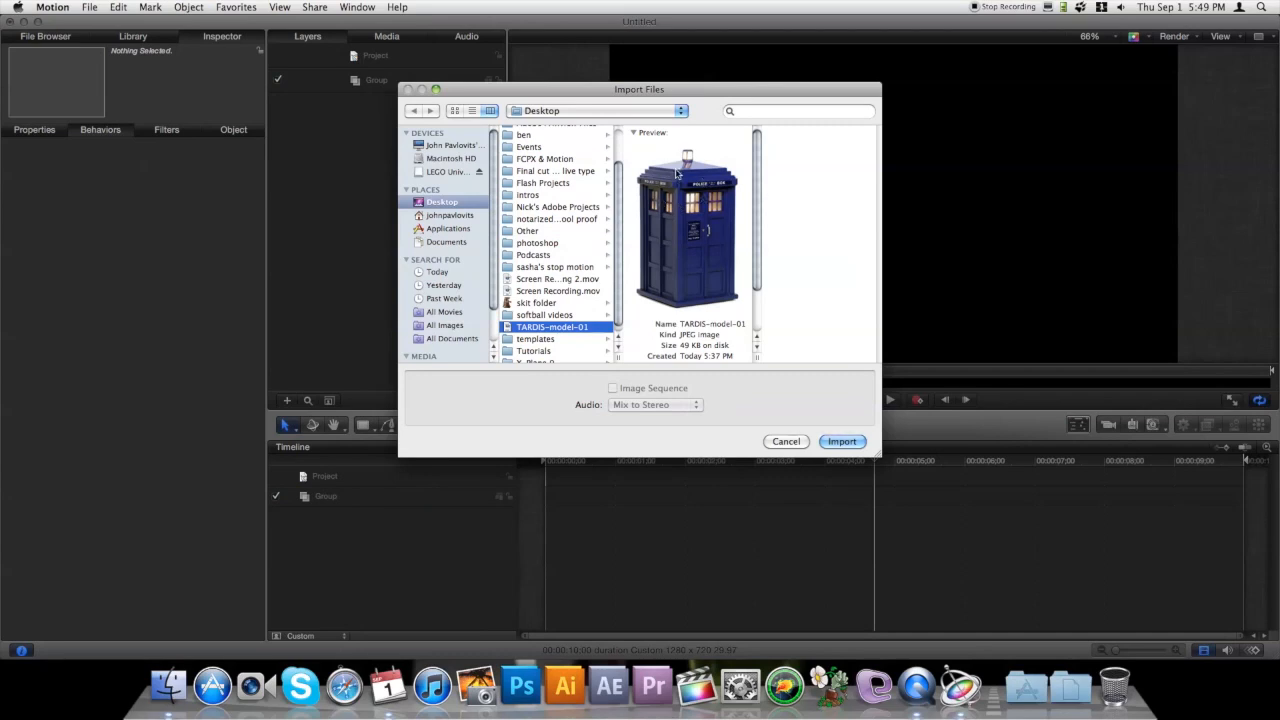
click(845, 441)
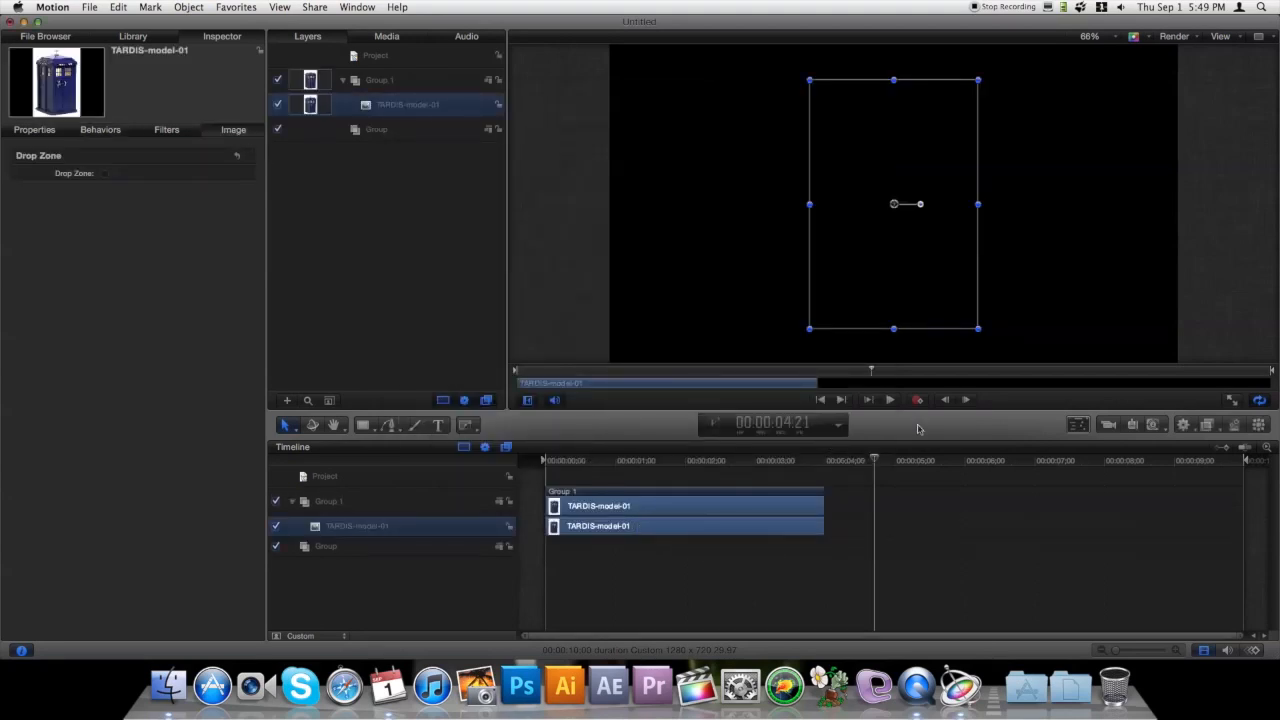
mouse_move(894, 280)
mouse_down()
mouse_move(869, 291)
mouse_move(877, 277)
mouse_up()
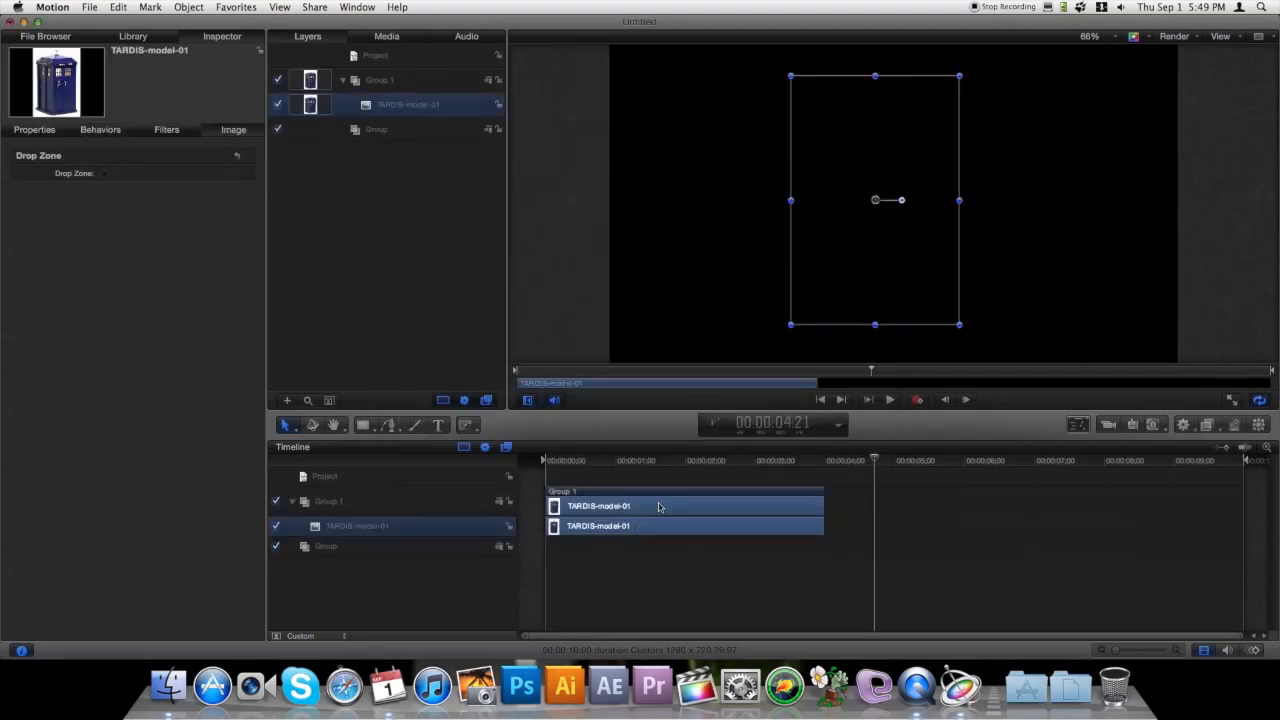
drag(824, 491, 1242, 495)
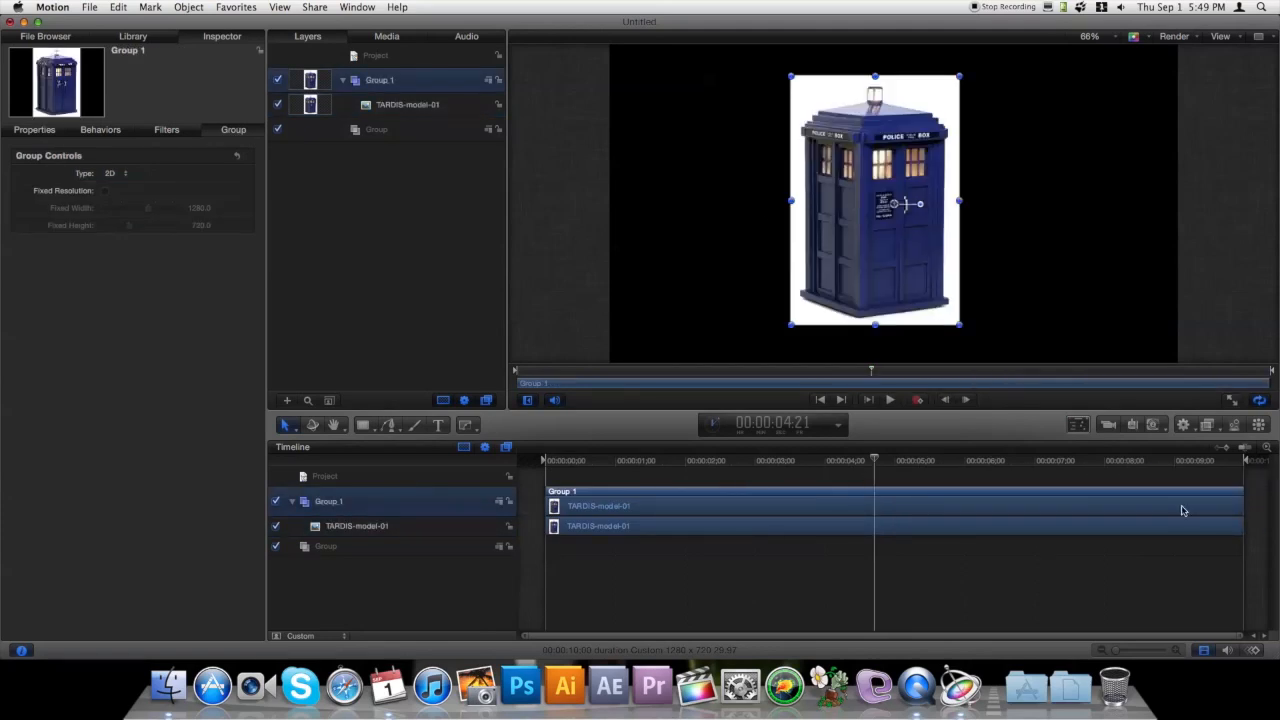
Step: Import the Dalek picture s4_12_wal_19 from the iPhoto photos and extend its group to the full length of the timeline
key(super+i)
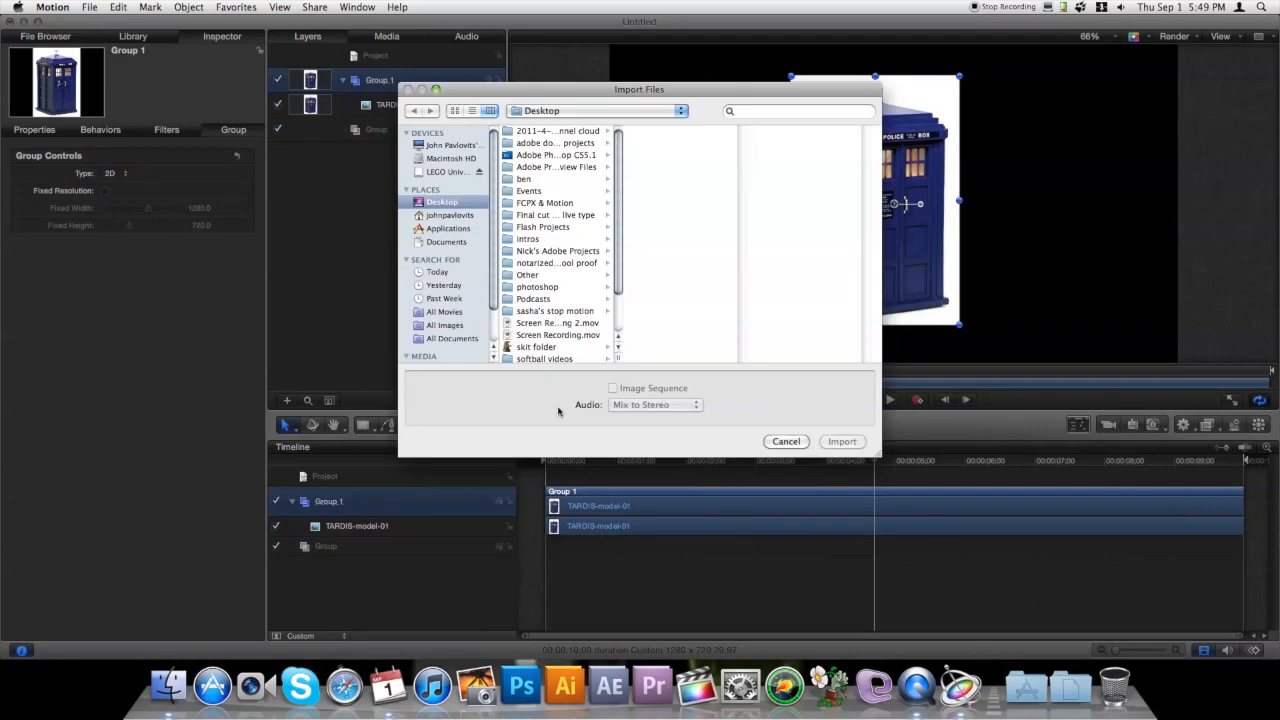
scroll(420, 340, down, 2)
click(433, 344)
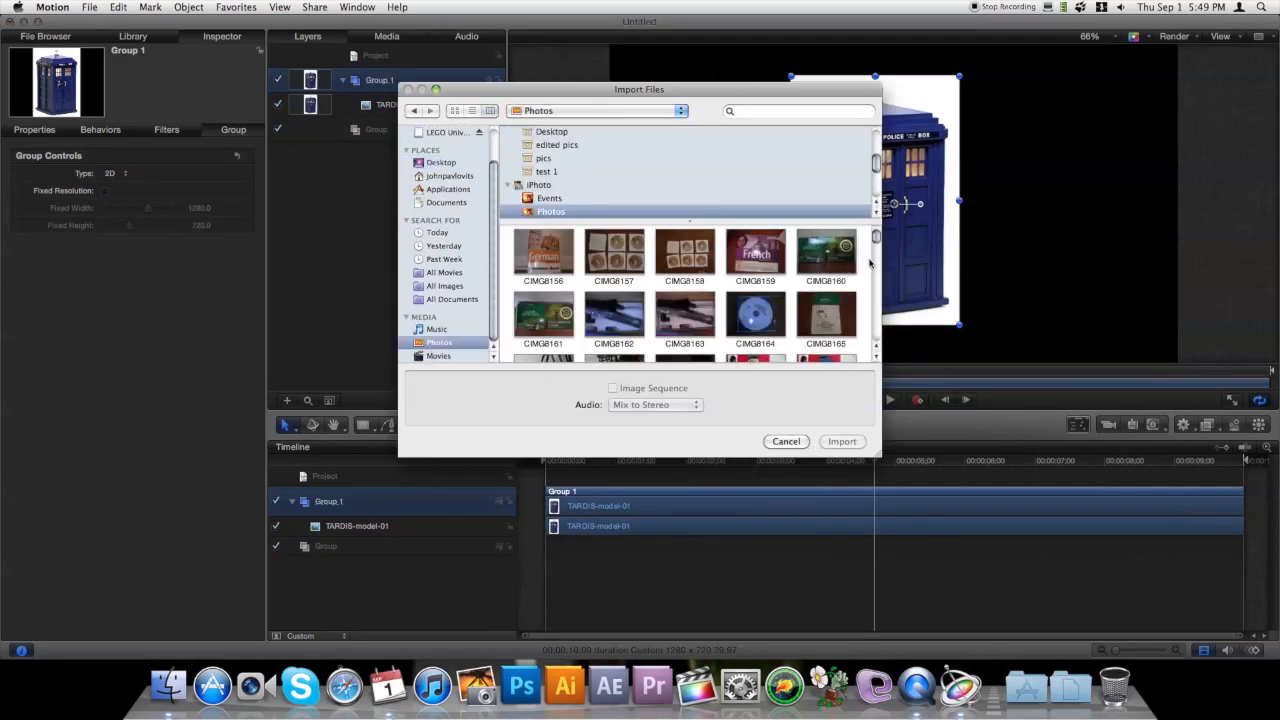
drag(875, 246, 876, 262)
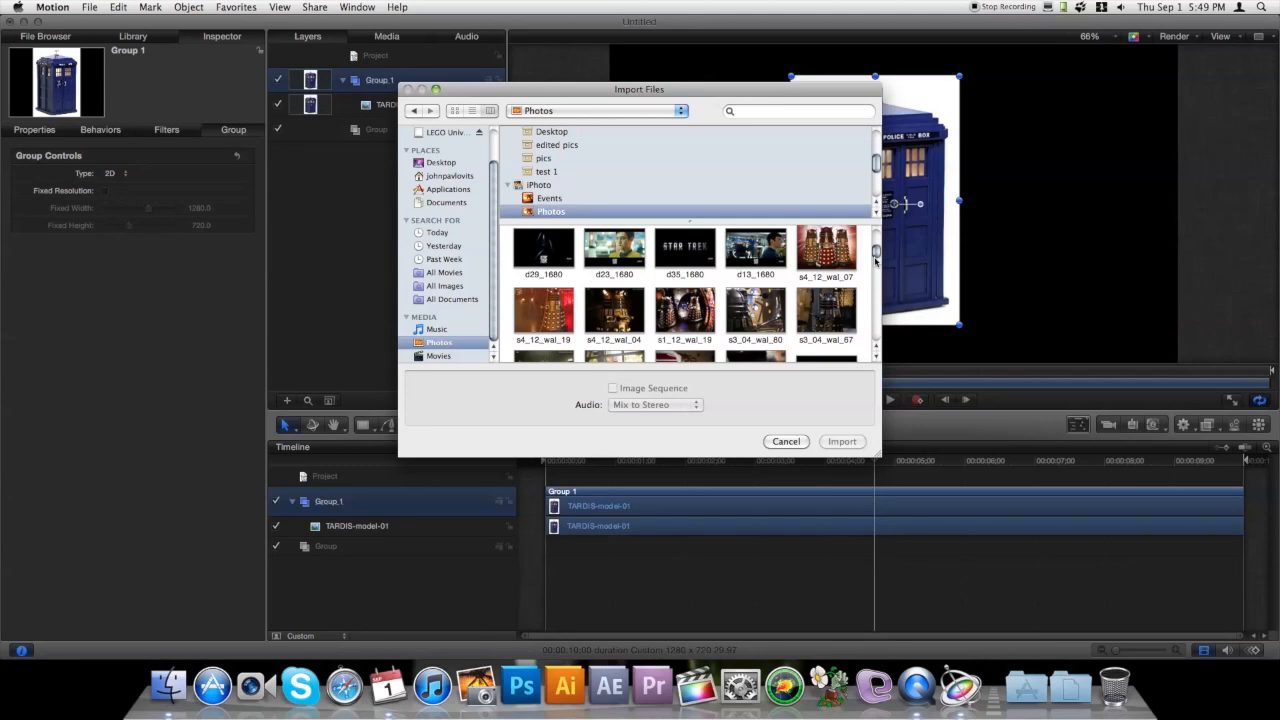
click(562, 316)
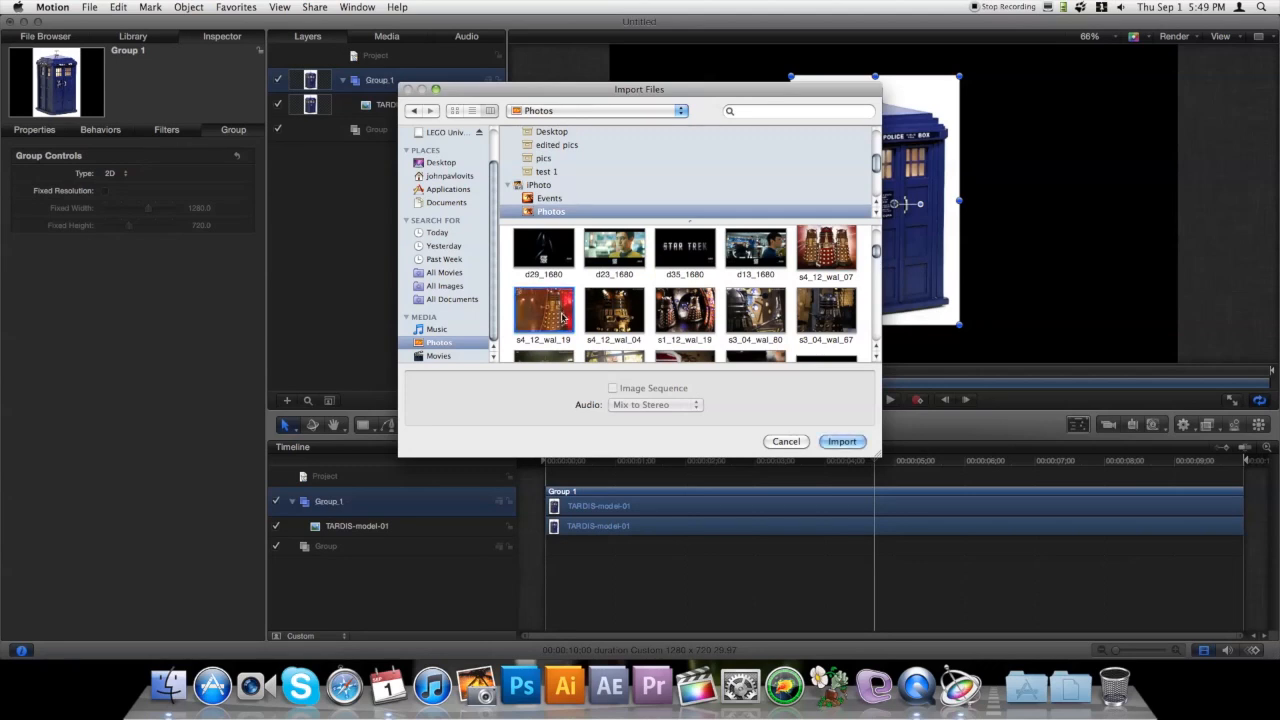
click(842, 442)
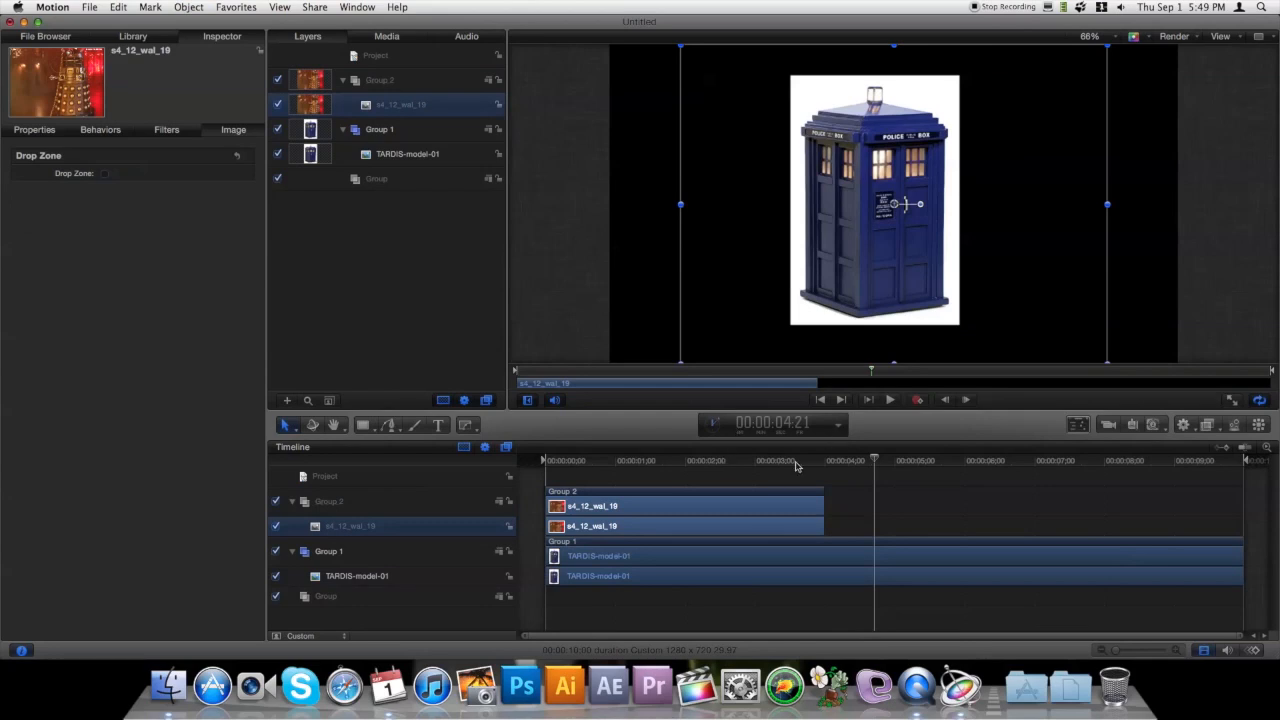
drag(820, 493, 1240, 497)
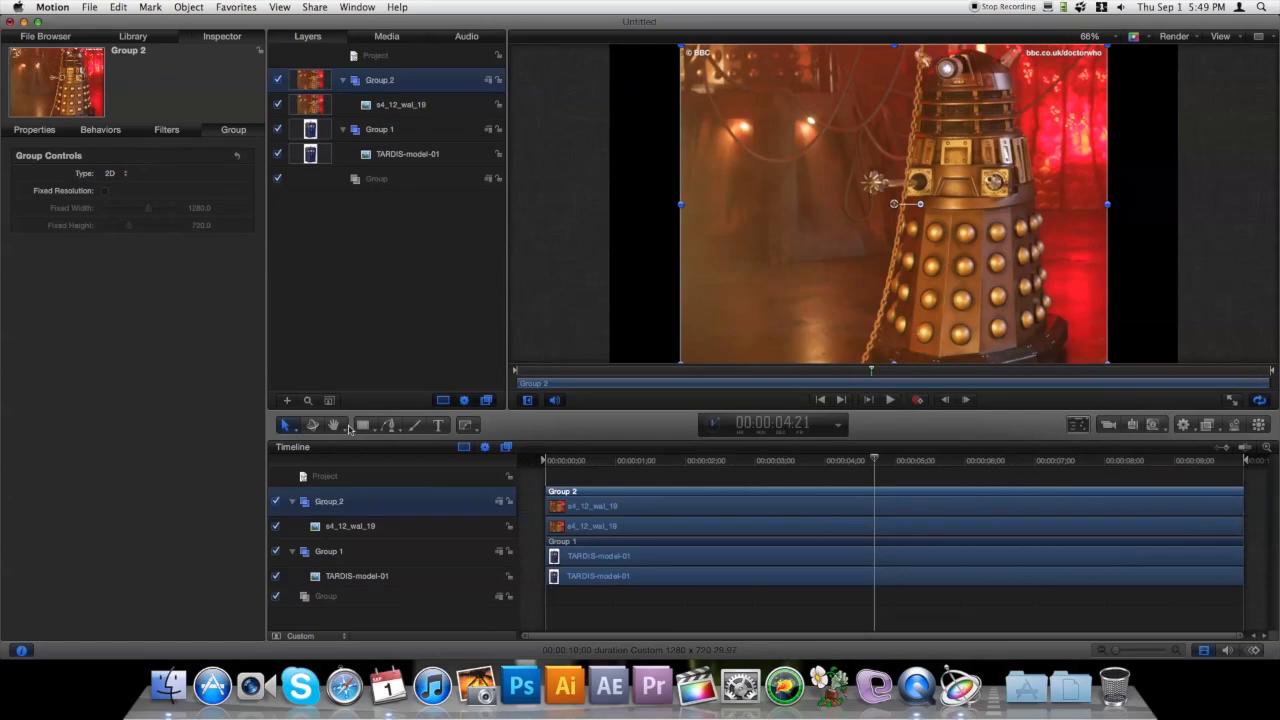
Step: Place the TARDIS-model-01 layer above the Dalek picture and reposition it just beside the Dalek
drag(353, 577, 355, 490)
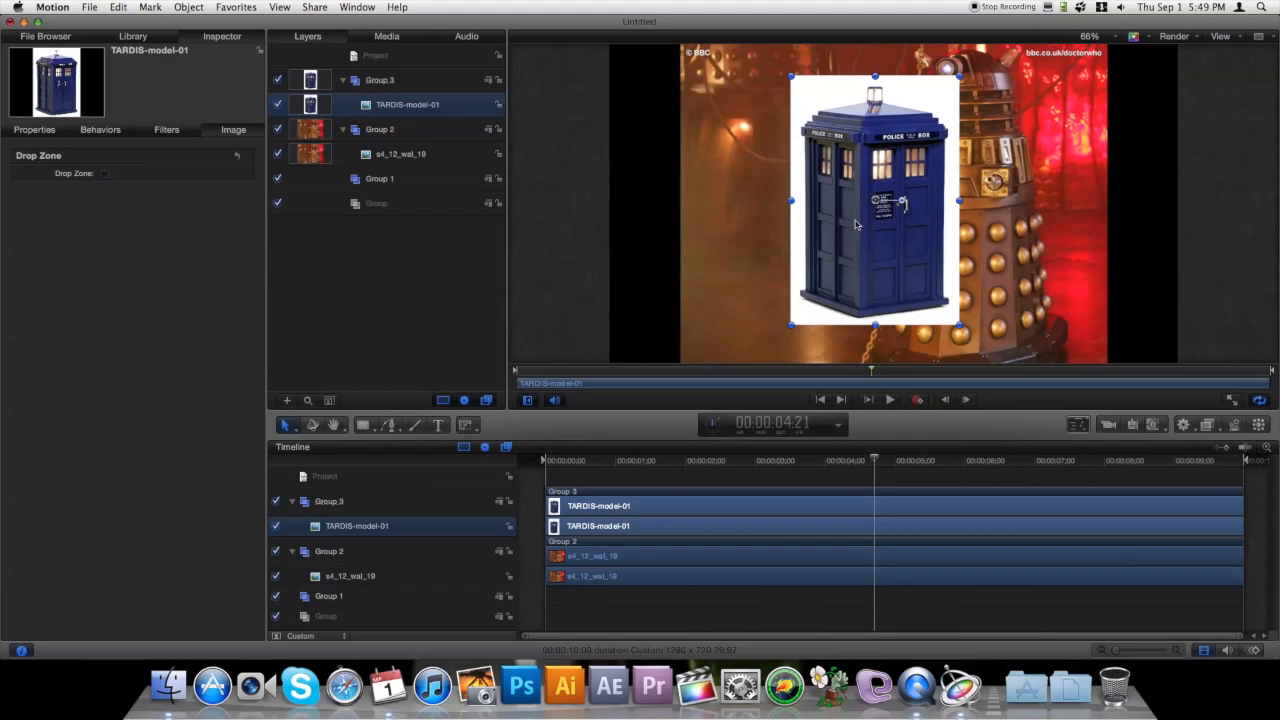
drag(866, 254, 752, 238)
drag(825, 267, 808, 245)
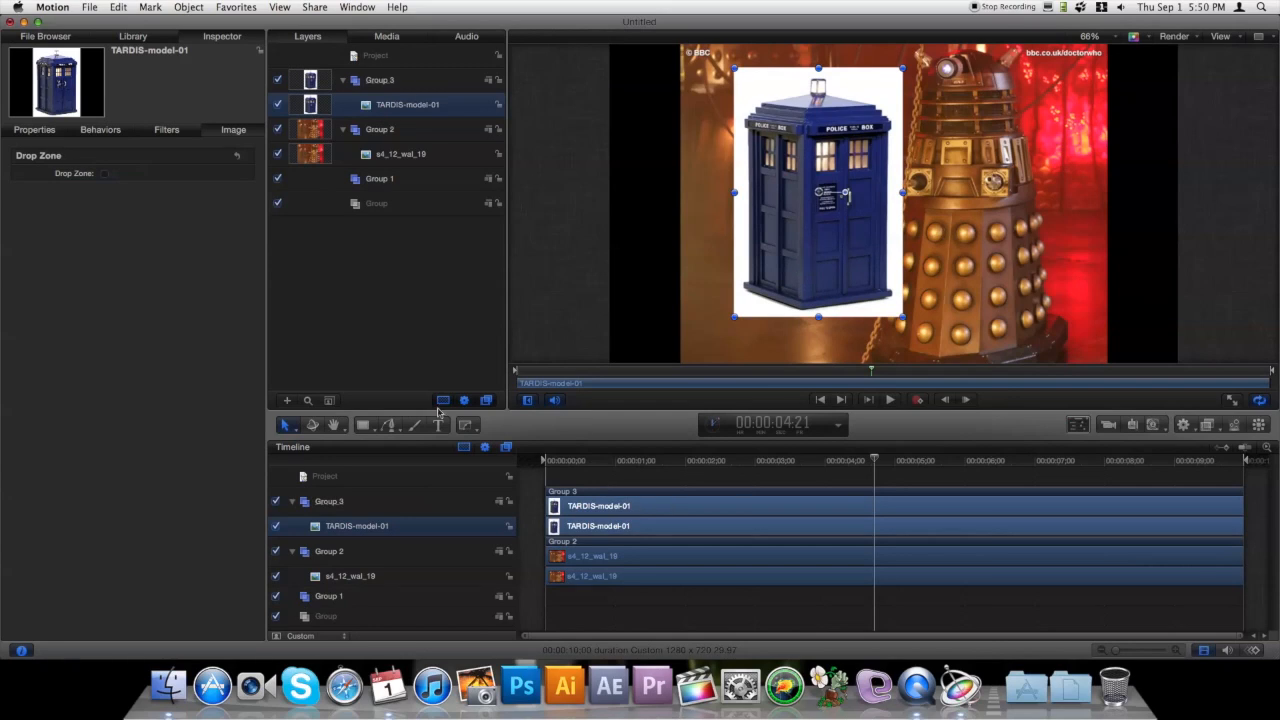
Step: Trace a closed Bezier mask around the TARDIS outline and adjust the control point at its roof lamp
click(463, 426)
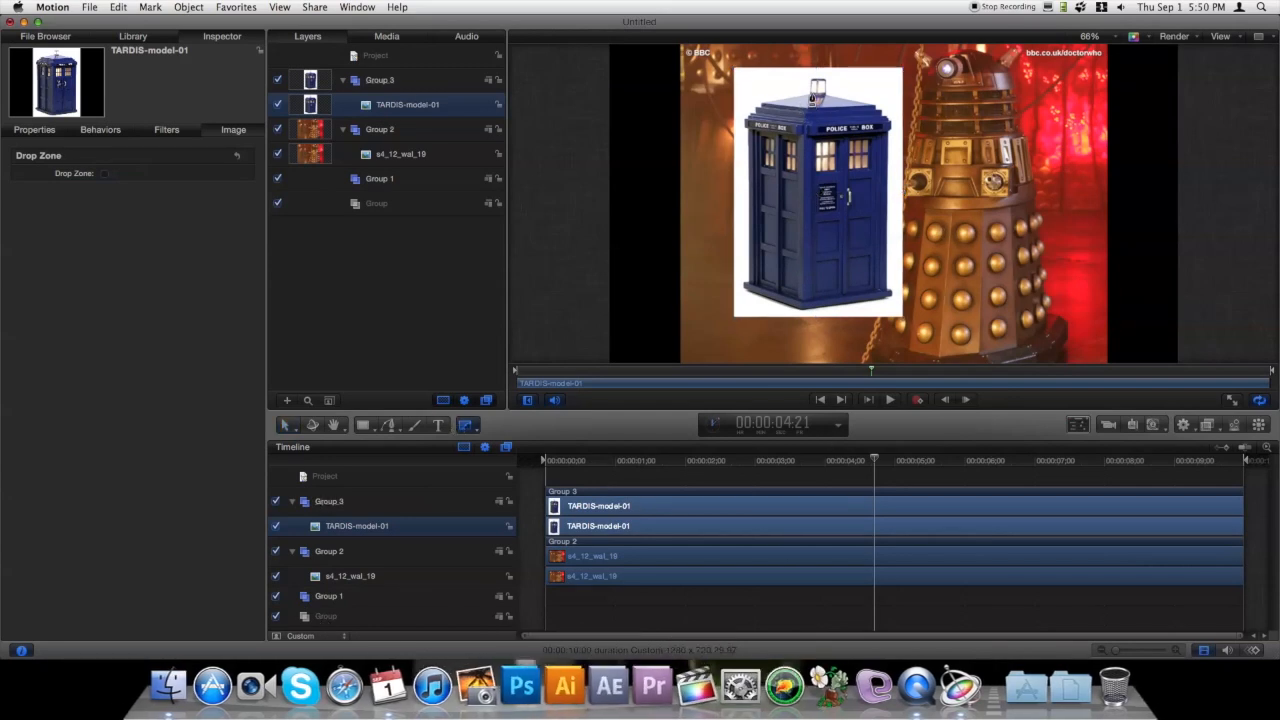
click(762, 104)
click(747, 126)
click(749, 284)
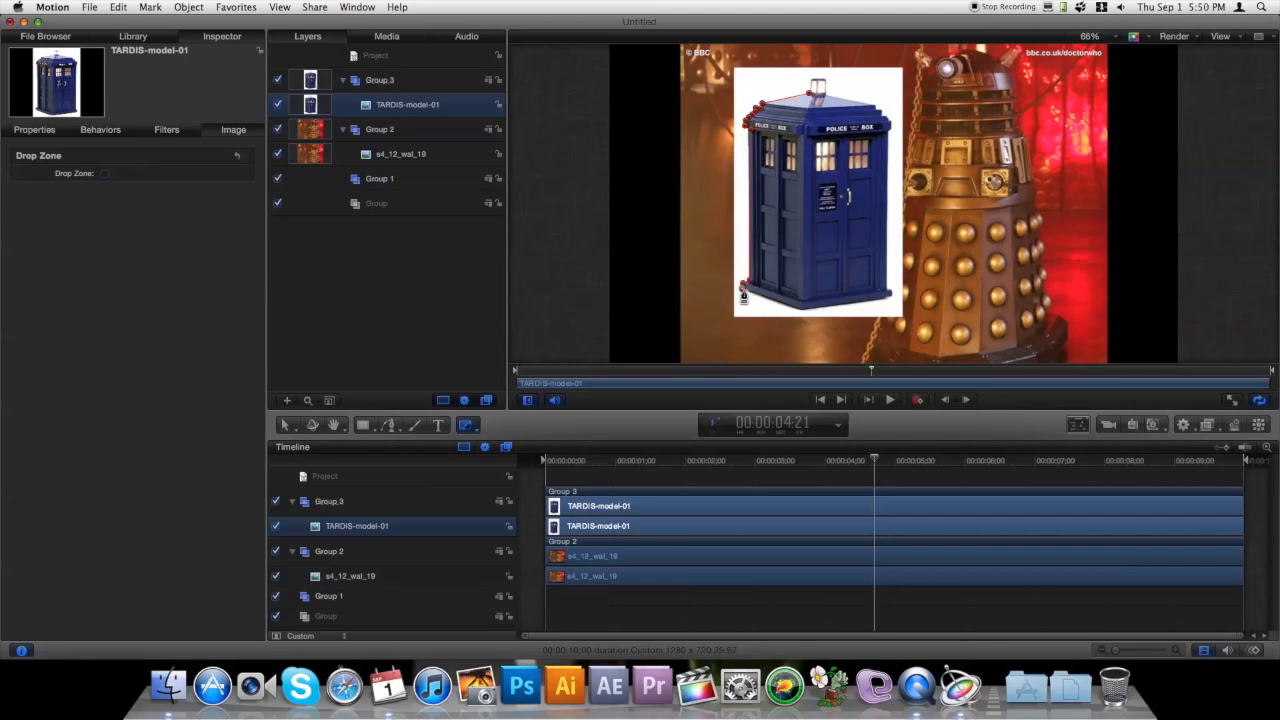
click(800, 314)
click(887, 291)
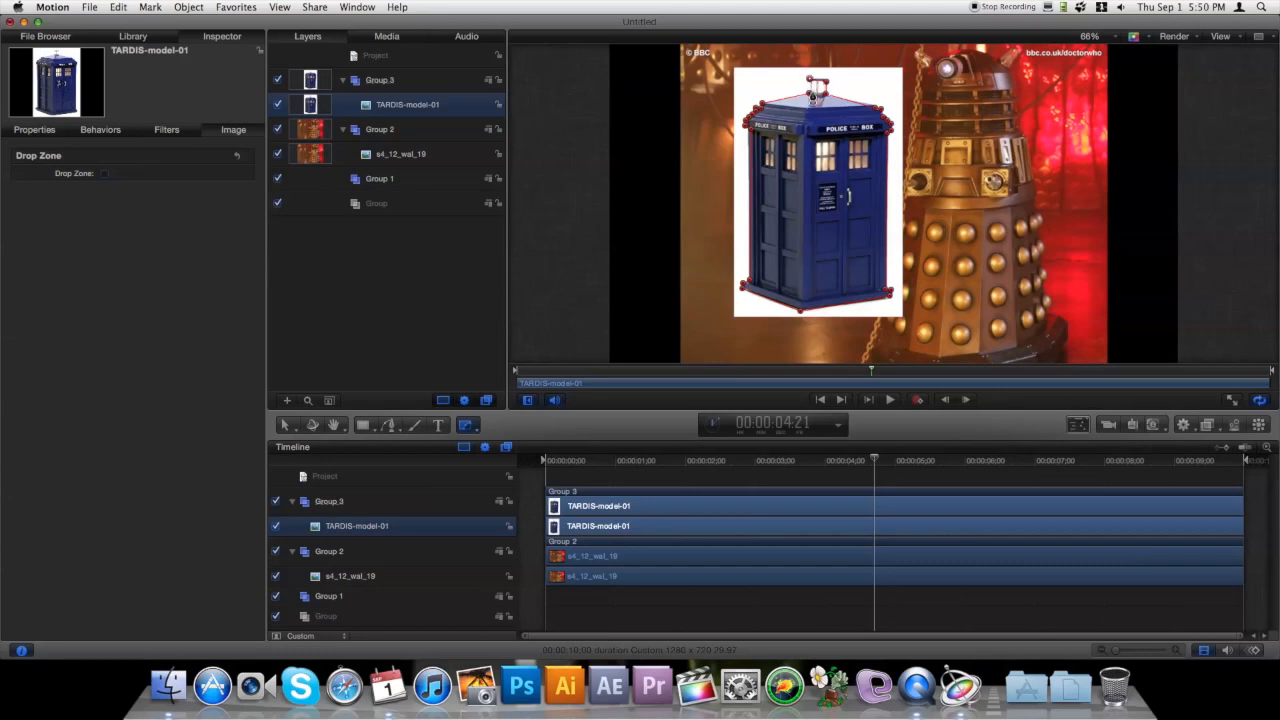
click(814, 94)
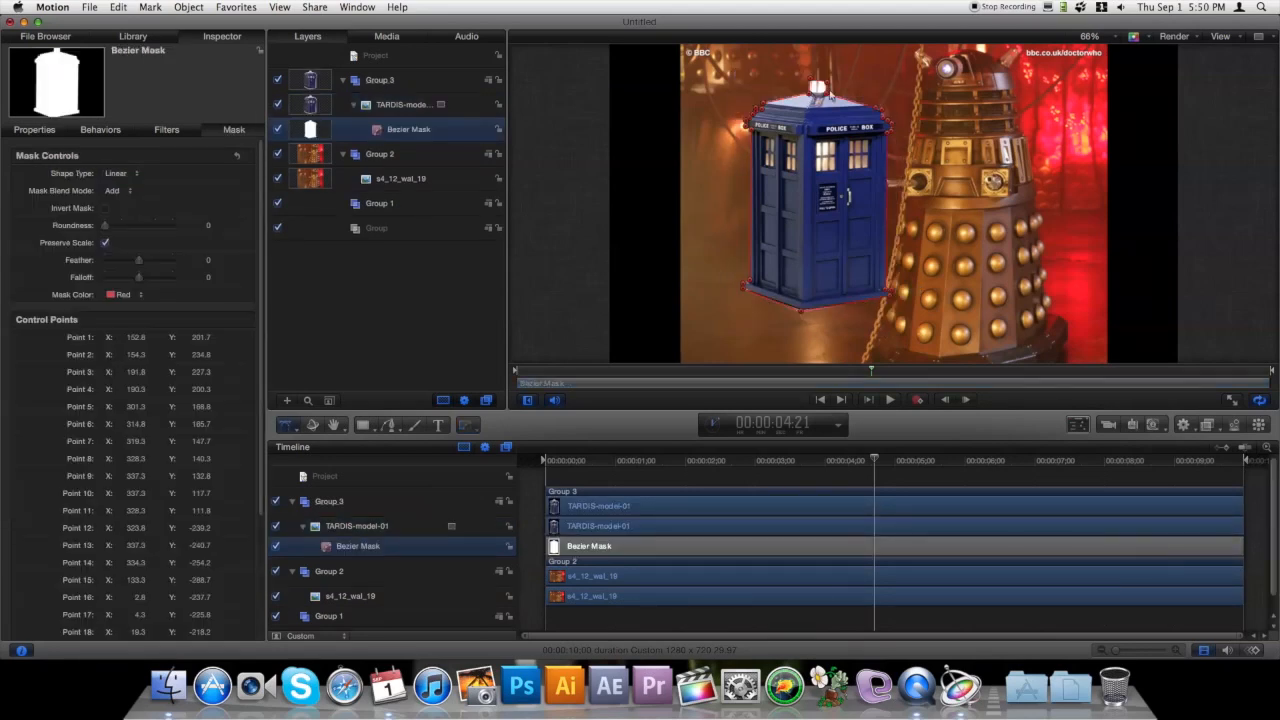
drag(830, 97, 831, 87)
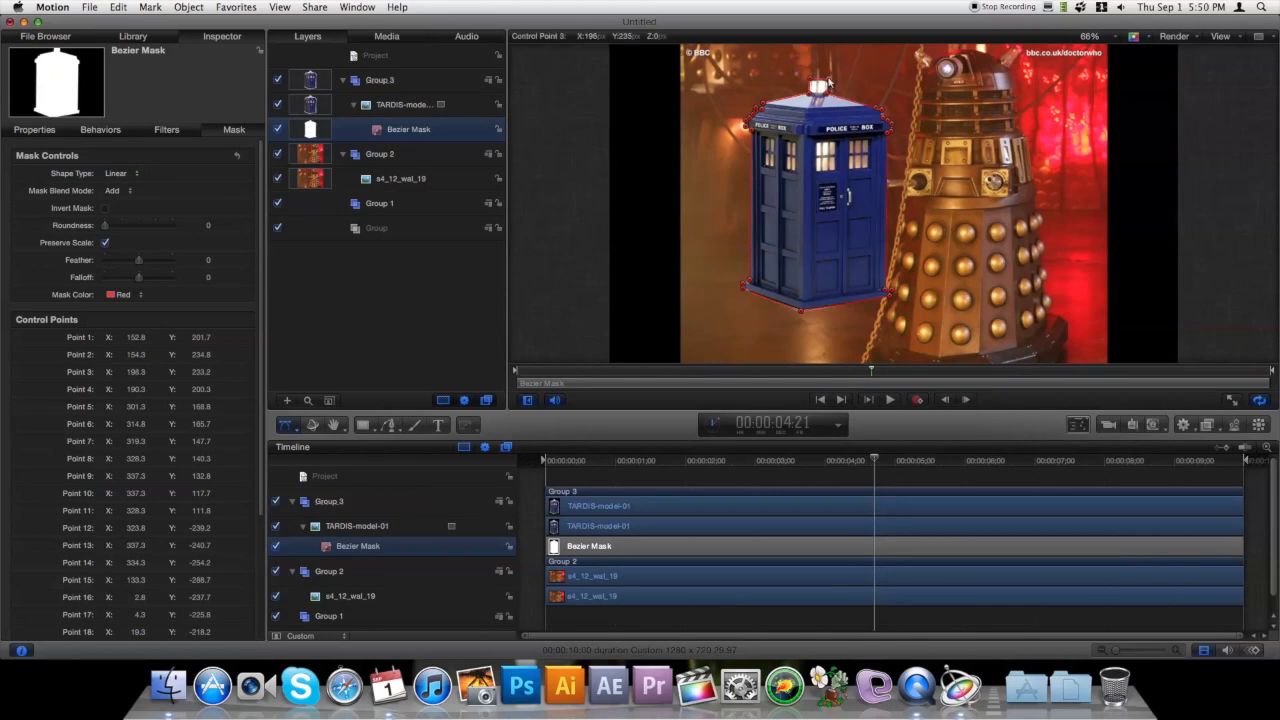
drag(295, 432, 330, 448)
mouse_move(810, 224)
mouse_down()
mouse_move(797, 226)
mouse_move(814, 273)
mouse_move(835, 255)
mouse_move(820, 231)
mouse_up()
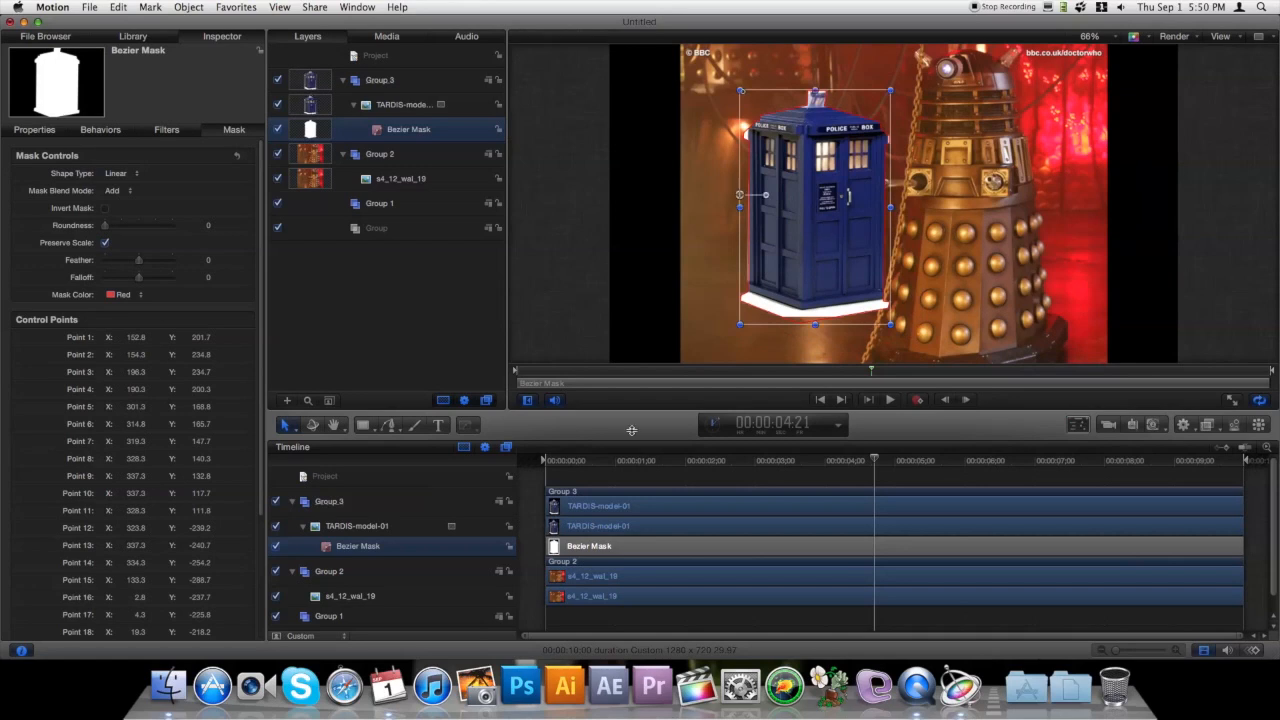
key(super+z)
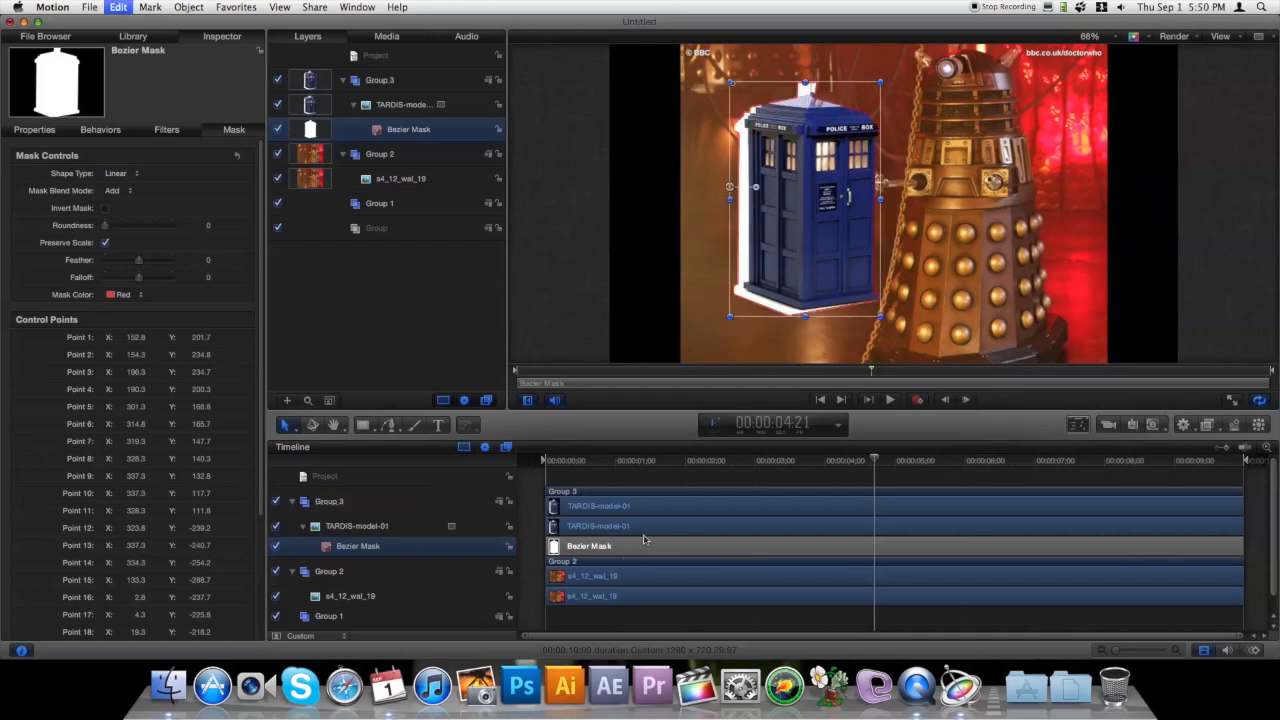
key(super+z)
Step: Scale down the masked TARDIS image and place it in the lower-left area of the Dalek picture
click(632, 527)
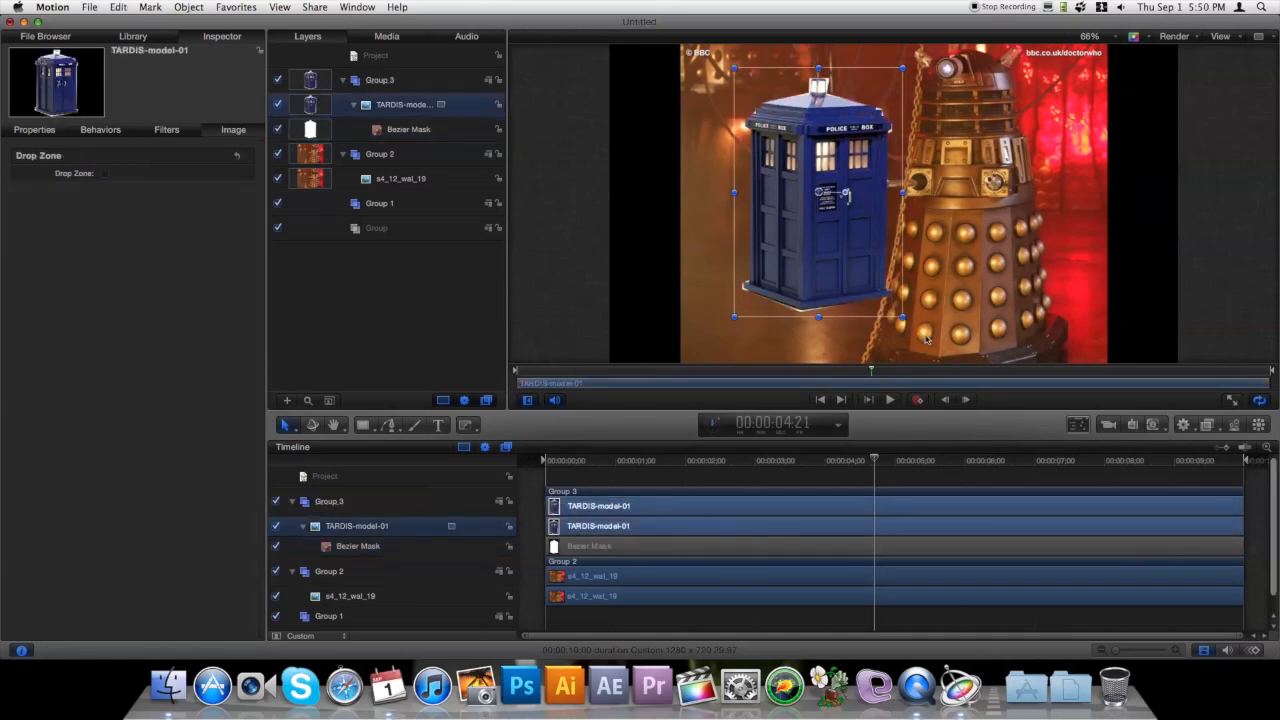
mouse_move(806, 252)
mouse_down()
mouse_move(776, 258)
mouse_move(790, 262)
mouse_move(779, 269)
mouse_move(813, 254)
mouse_up()
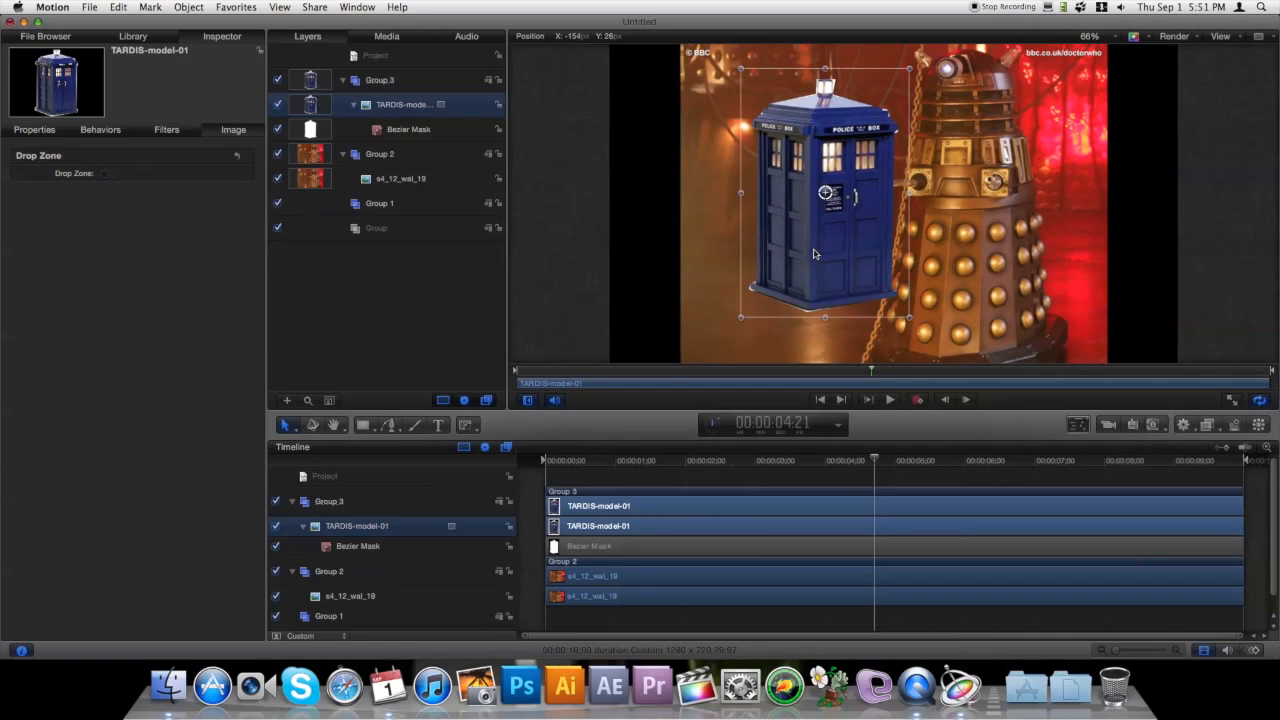
drag(813, 254, 772, 348)
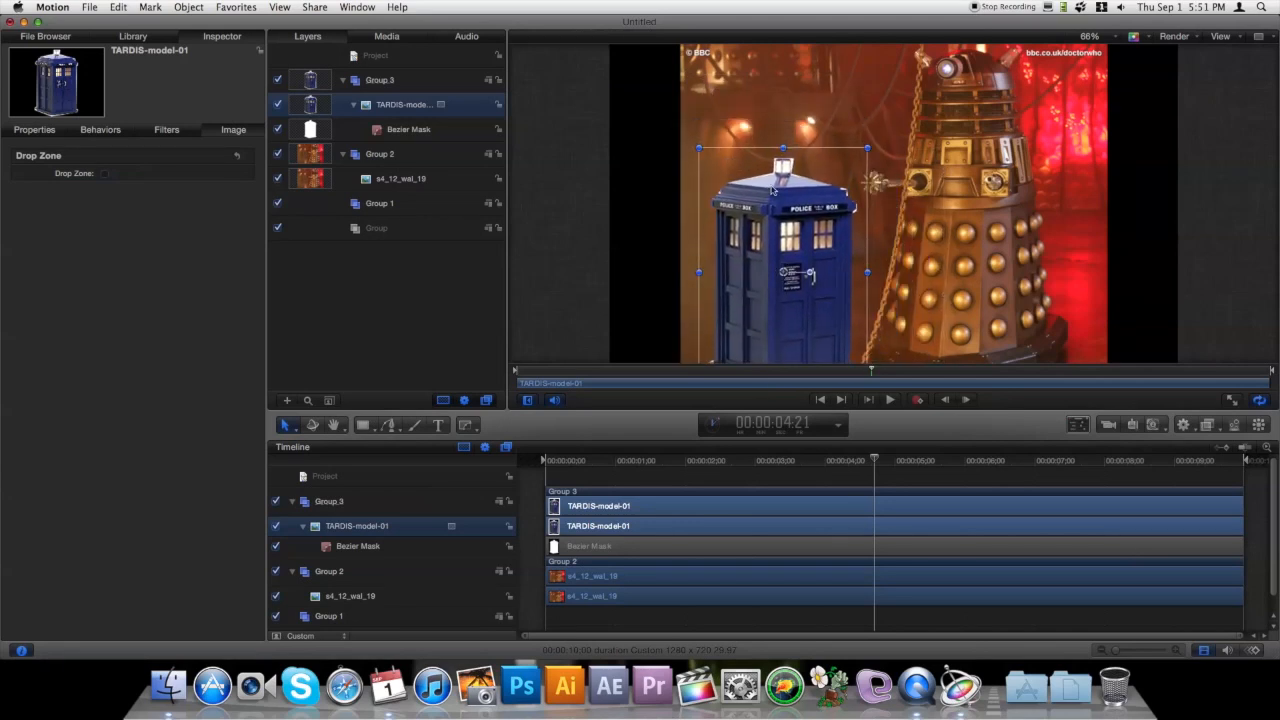
drag(868, 149, 835, 198)
click(770, 323)
mouse_move(770, 323)
mouse_down()
mouse_move(763, 280)
mouse_move(761, 301)
mouse_up()
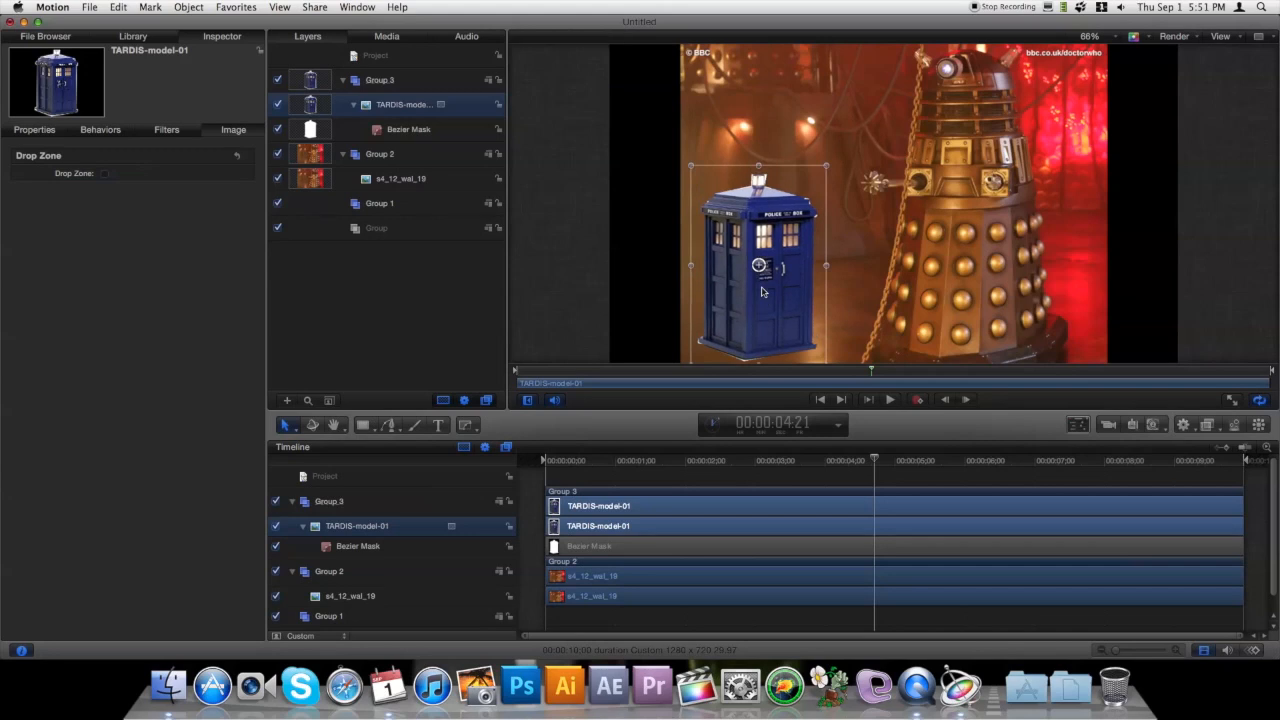
Step: Draw an open, downward-sagging Bezier shape between the two background lights above the TARDIS
click(390, 426)
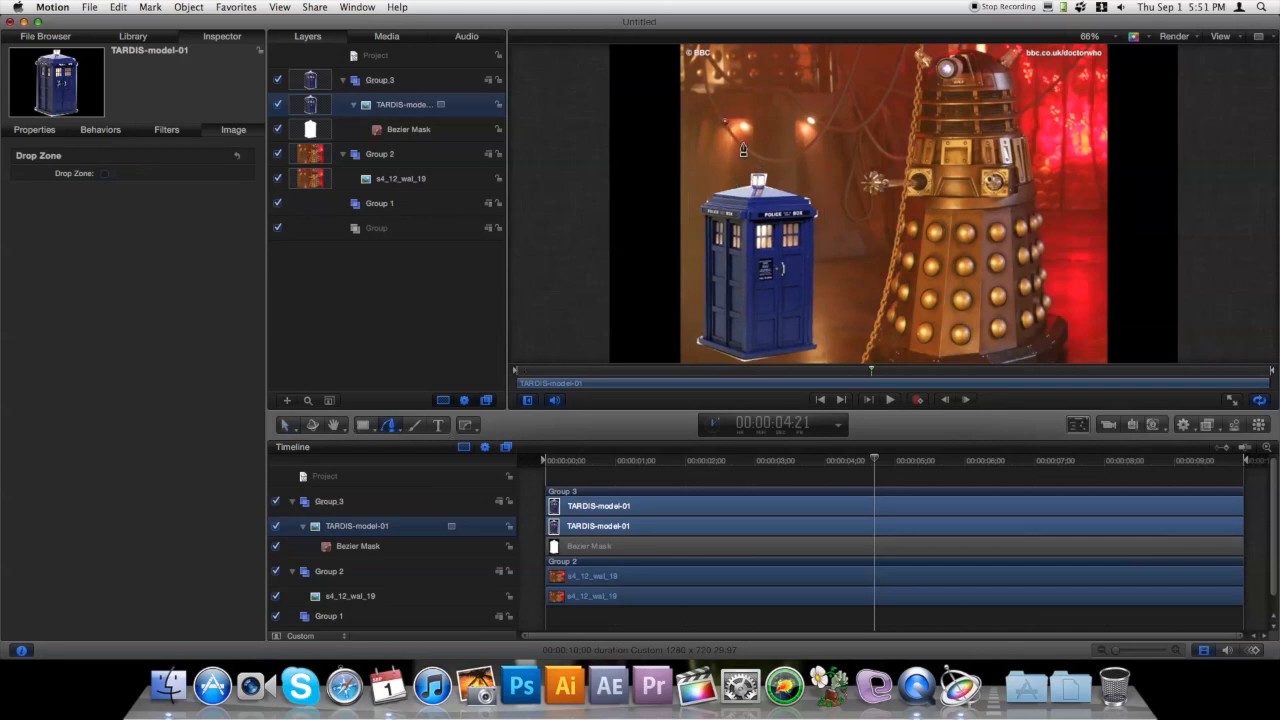
mouse_move(741, 146)
mouse_down()
mouse_move(790, 160)
mouse_move(819, 140)
mouse_up()
double_click(726, 129)
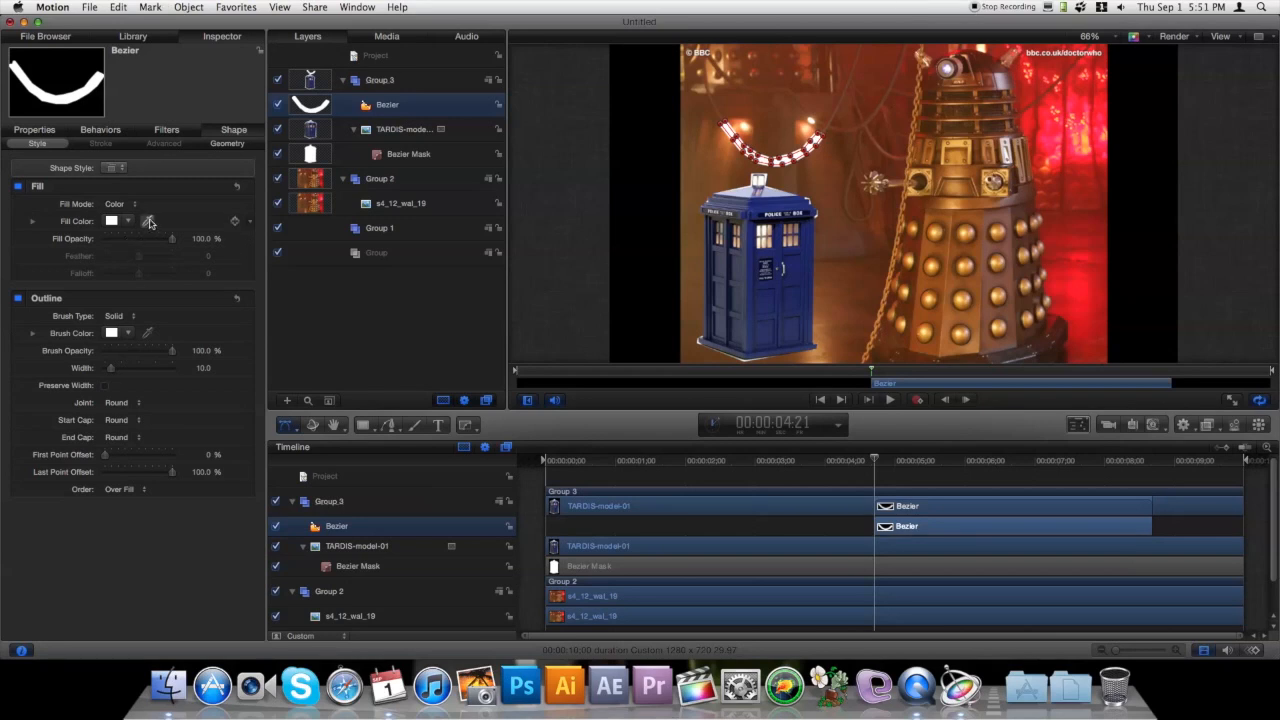
Step: Color the curved shape with tones sampled from the background picture, a red fill and a brown outline
click(828, 122)
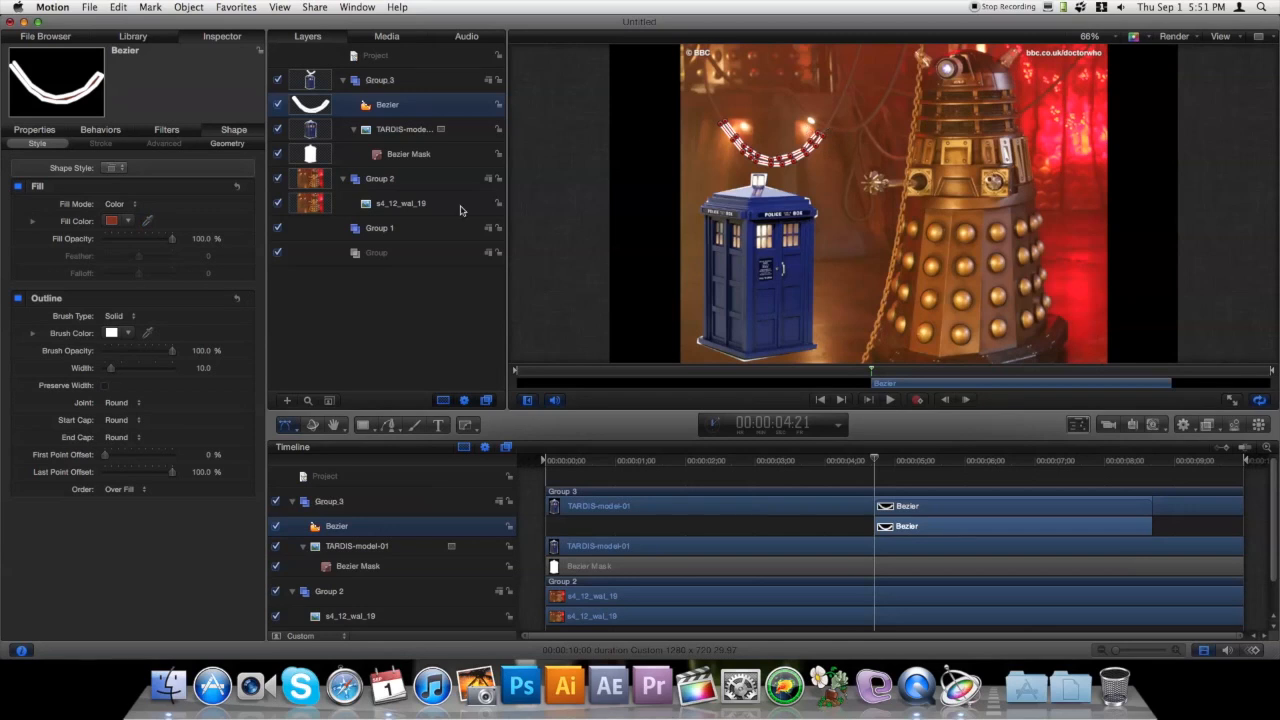
click(148, 333)
click(712, 97)
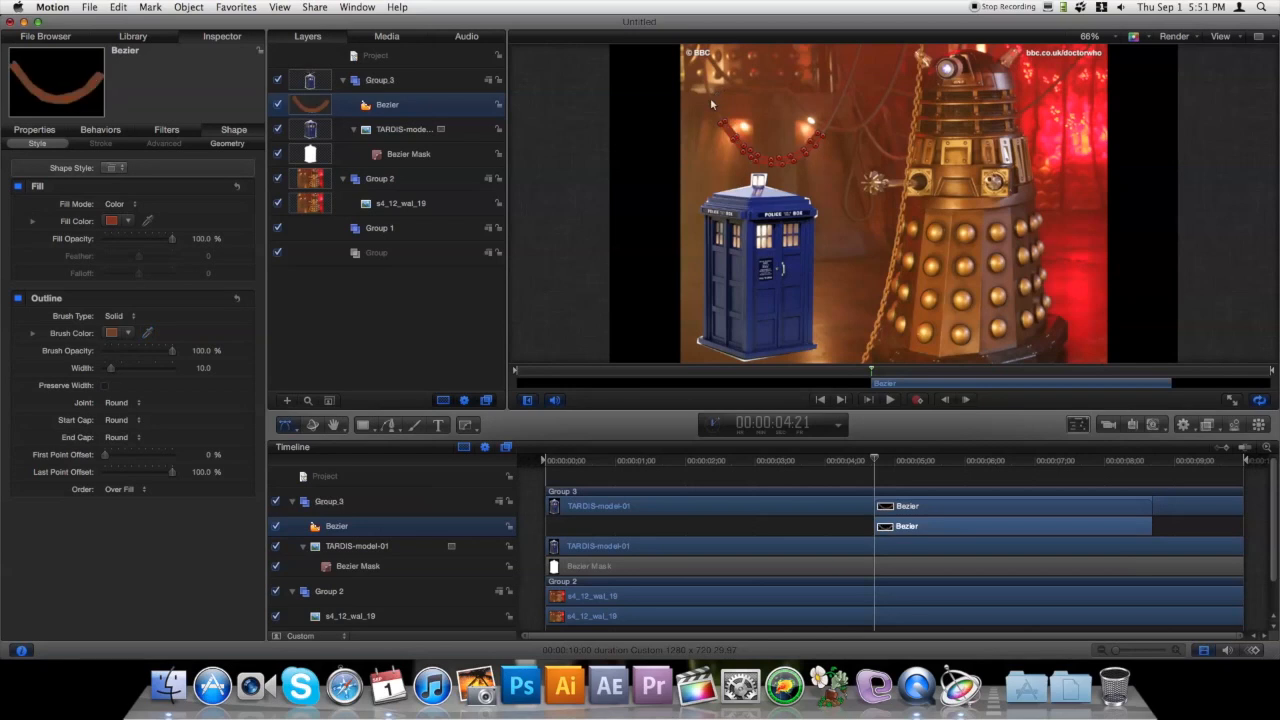
Step: Move the masked TARDIS up behind the curved shape and set the playhead to 00:00:04:12
click(290, 425)
click(315, 427)
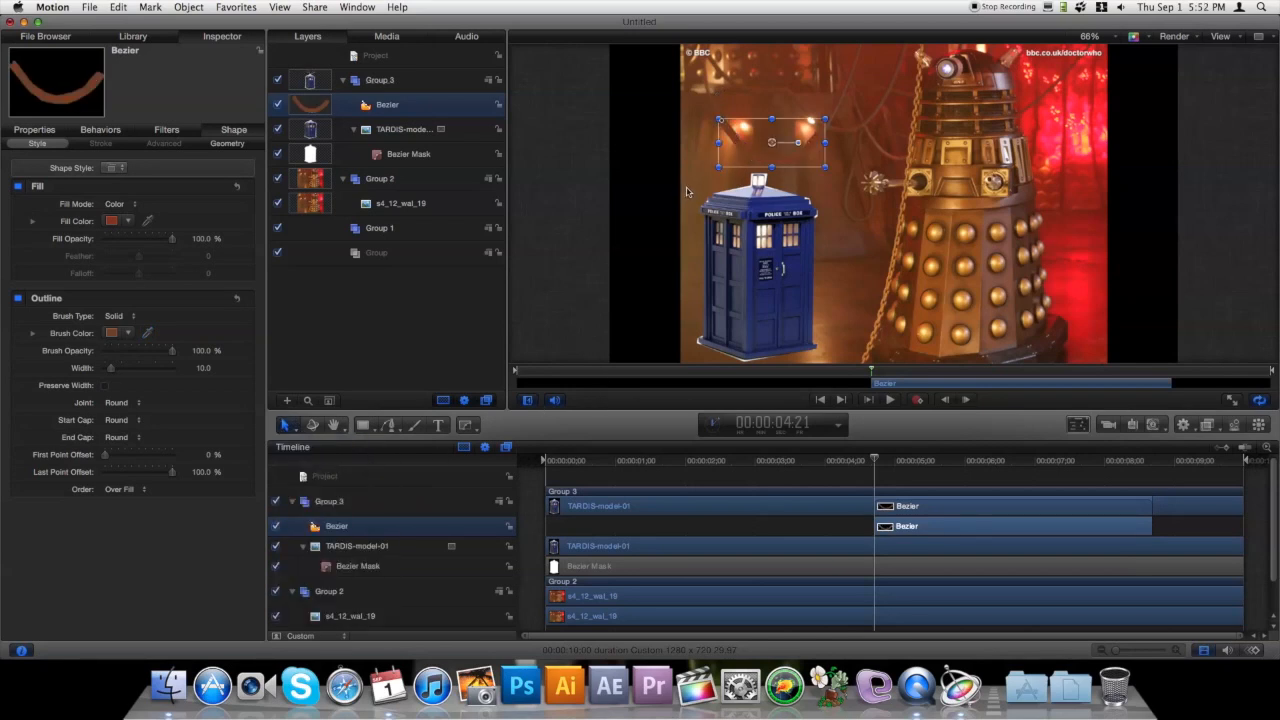
click(757, 313)
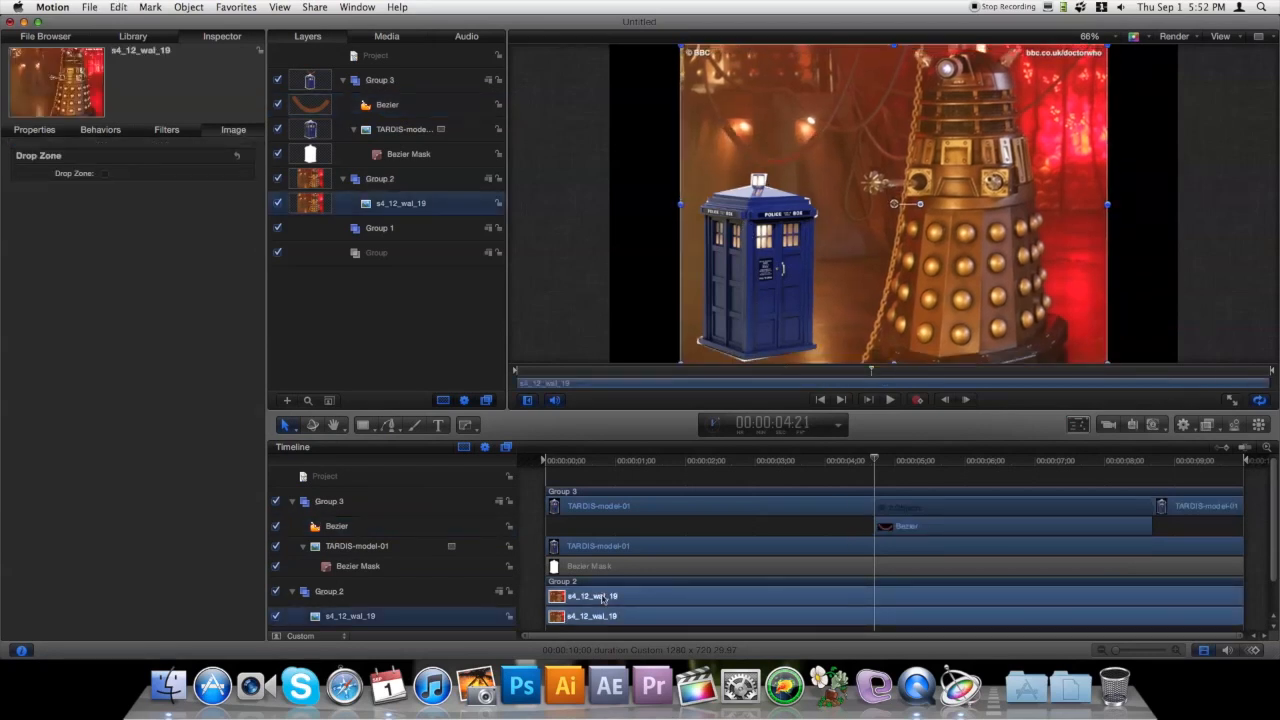
click(620, 551)
drag(789, 310, 788, 245)
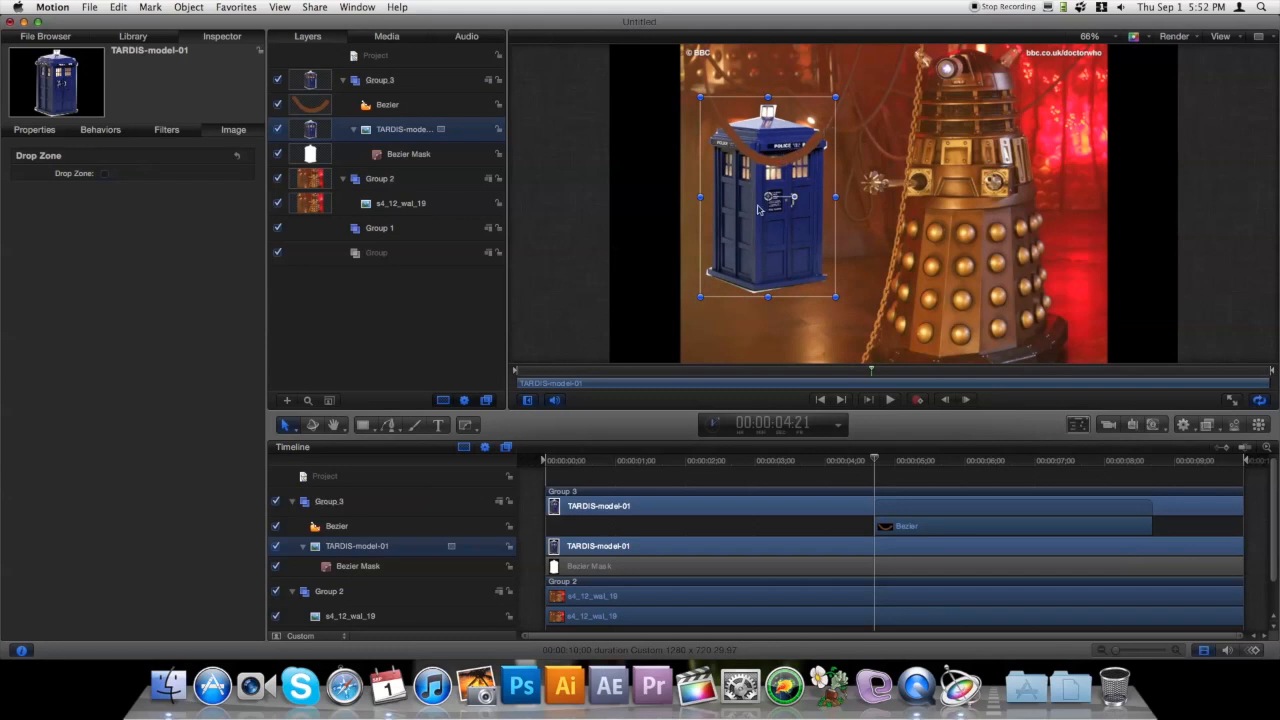
mouse_move(775, 254)
mouse_down()
mouse_move(787, 254)
mouse_move(779, 245)
mouse_up()
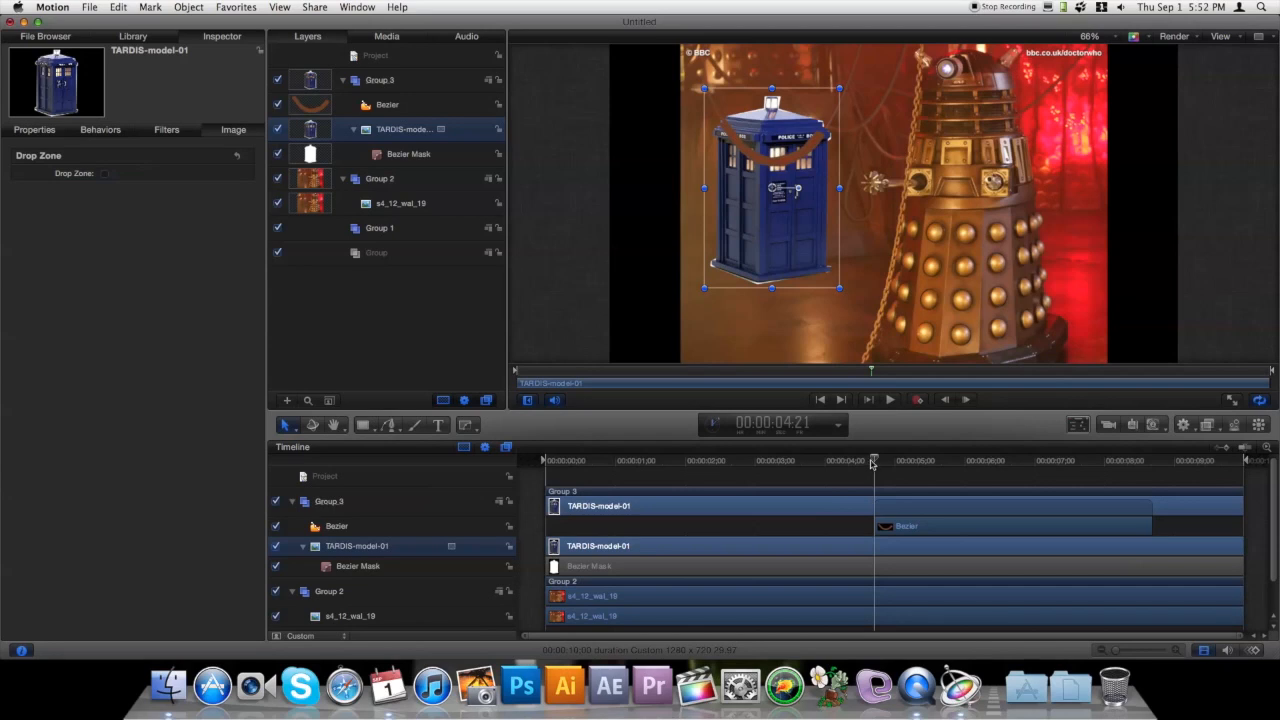
drag(873, 461, 853, 461)
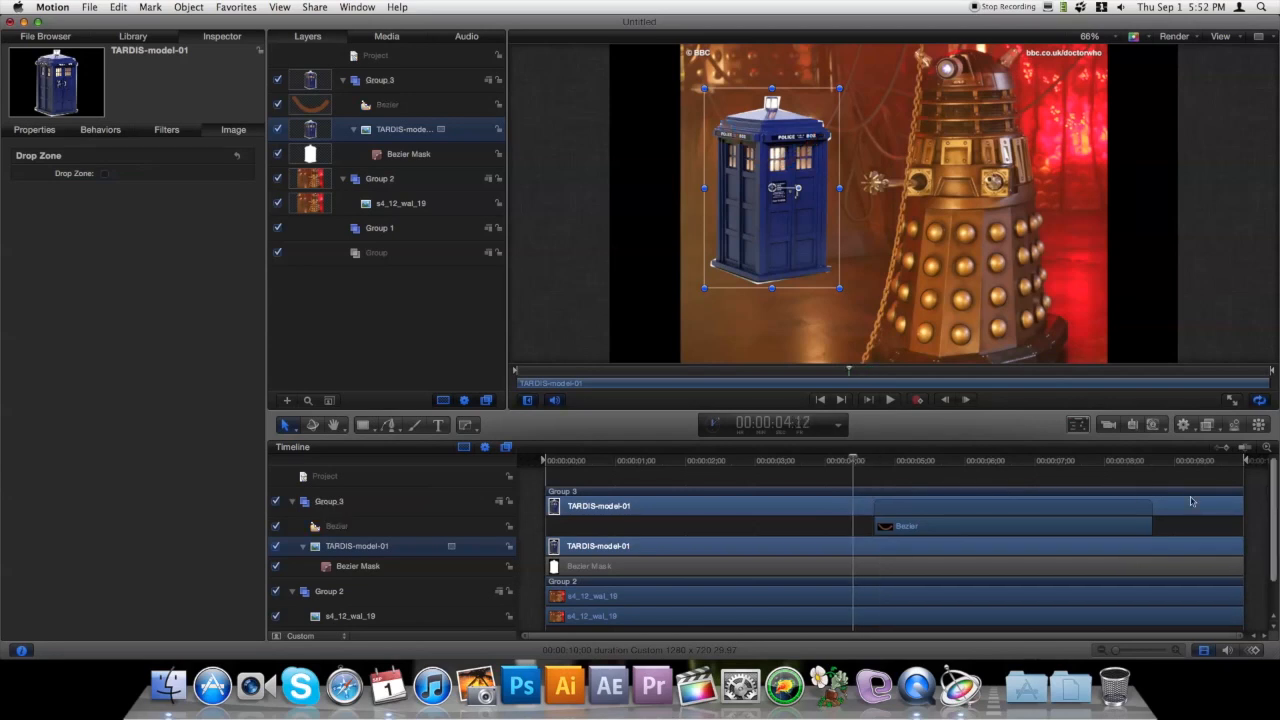
Step: Trim the end of the TARDIS-model-01 clip back to about 2 seconds on the timeline
drag(1243, 497, 684, 489)
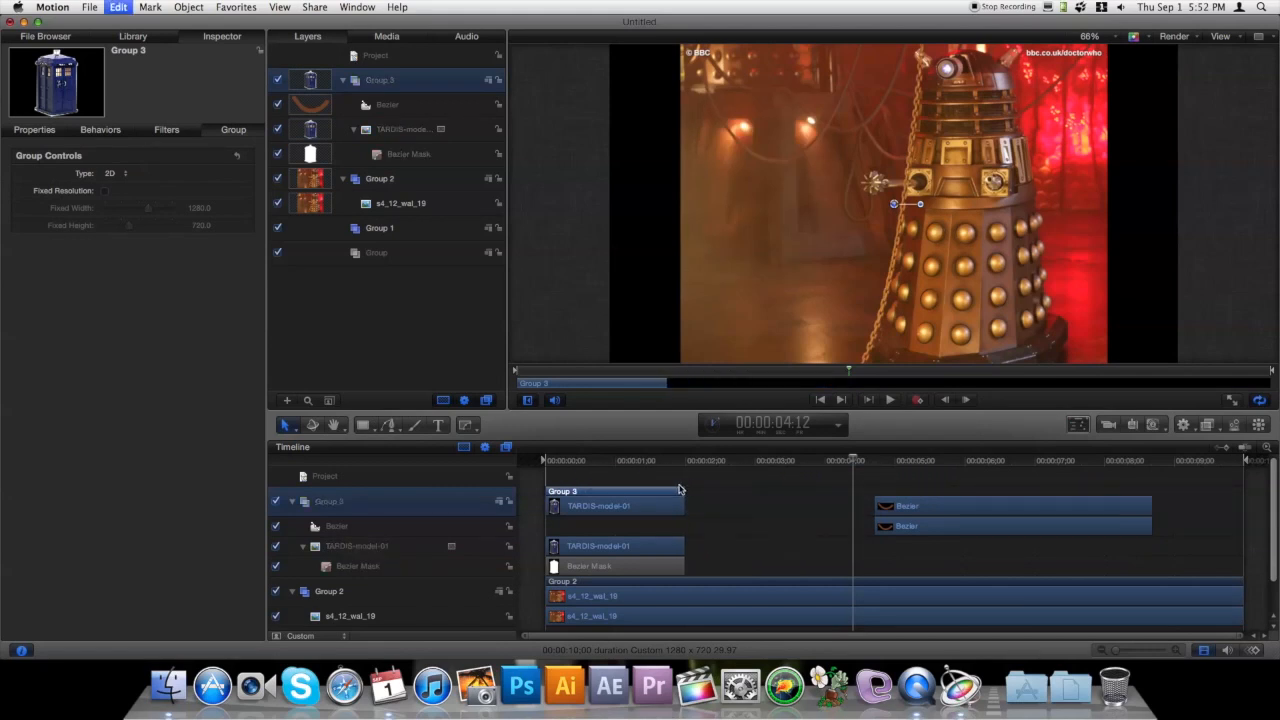
key(super+v)
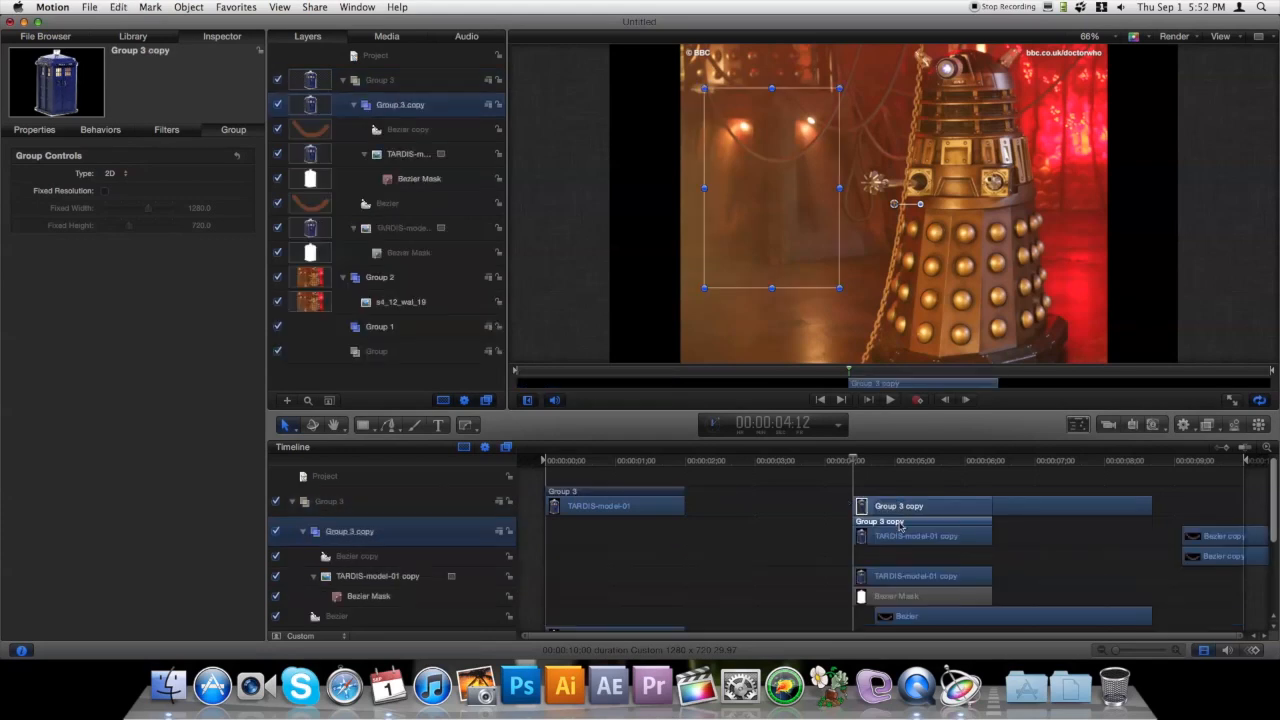
drag(900, 528, 786, 528)
key(super+z)
key(super+z)
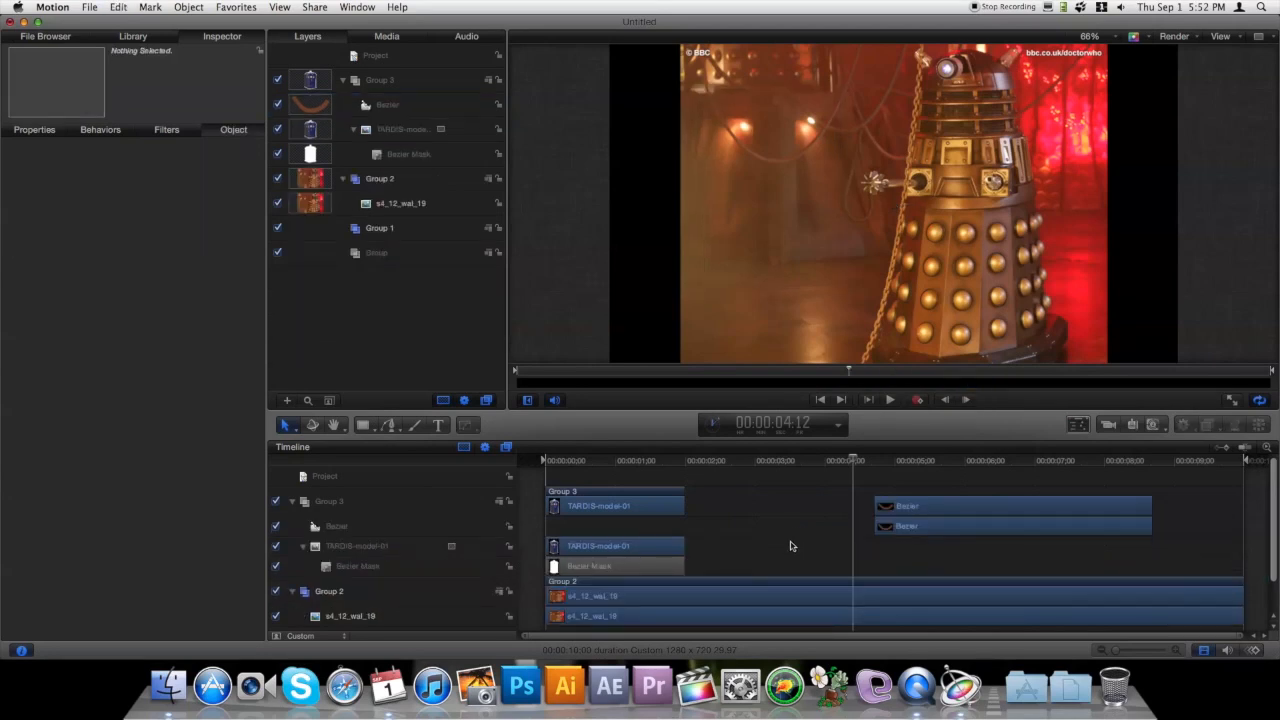
Step: Duplicate the trimmed TARDIS-model-01 clip twice and line up the copies end to end after the original
click(652, 505)
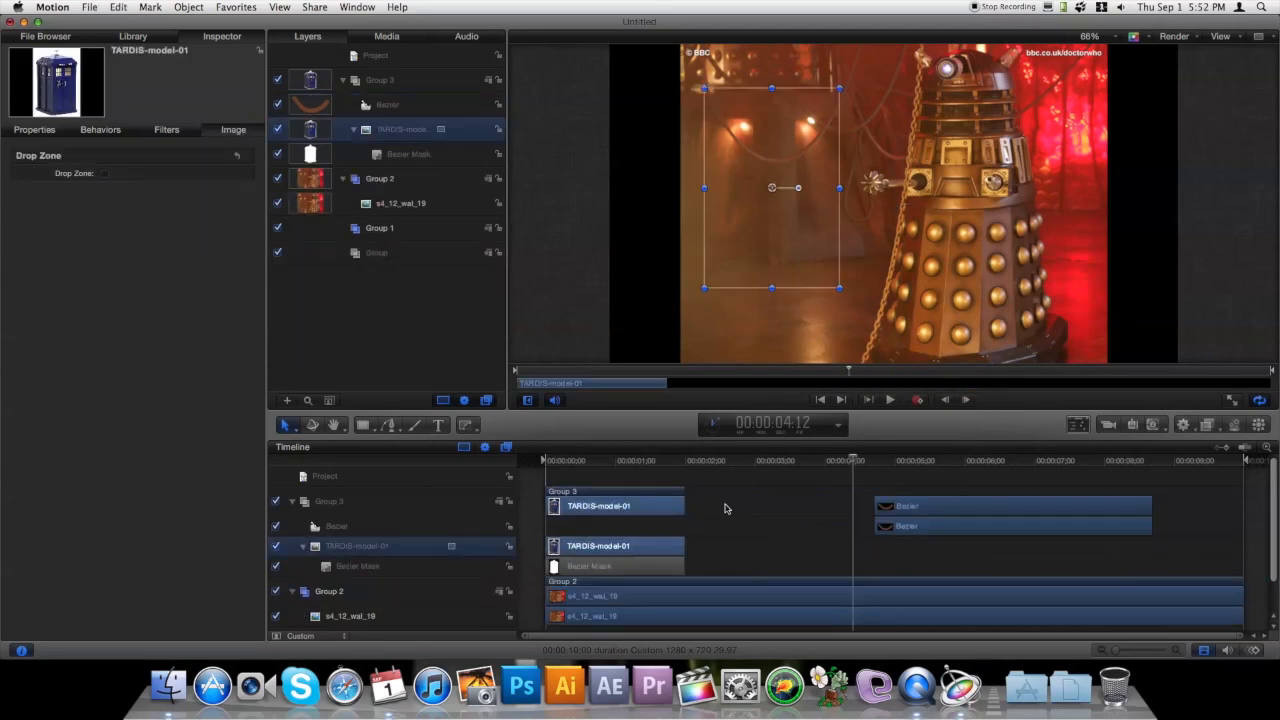
key(super+v)
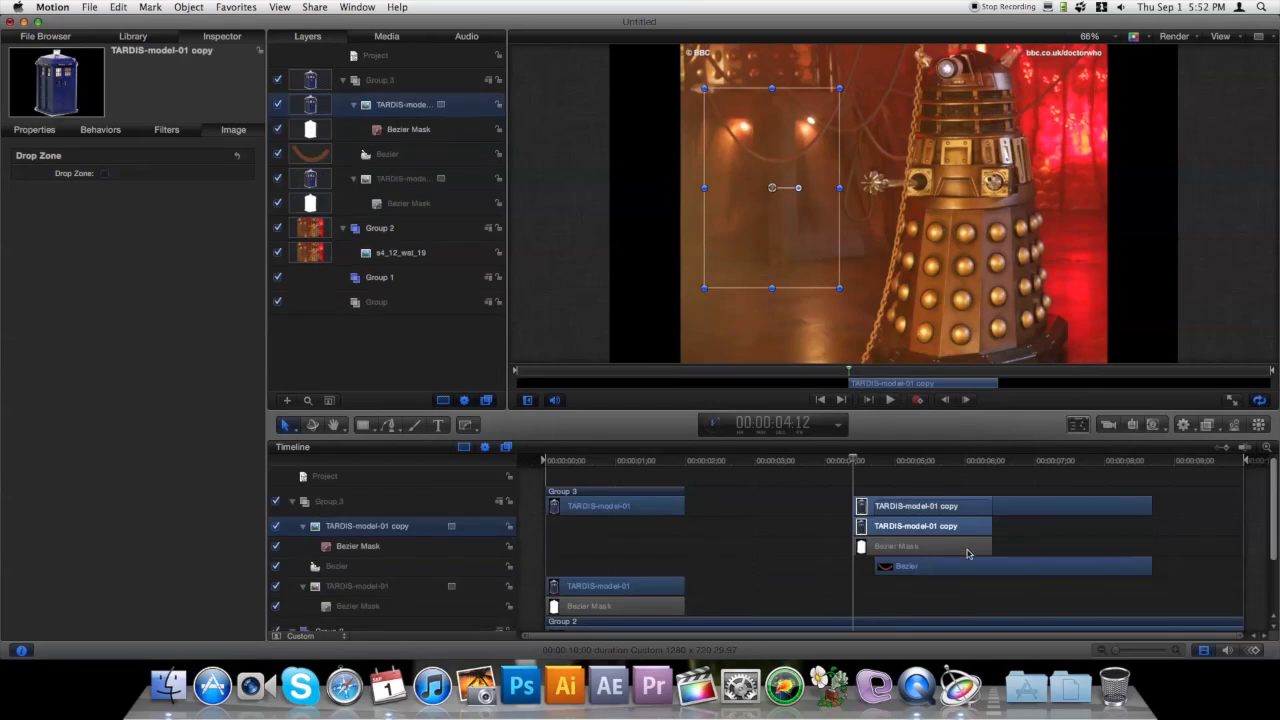
drag(935, 532, 791, 518)
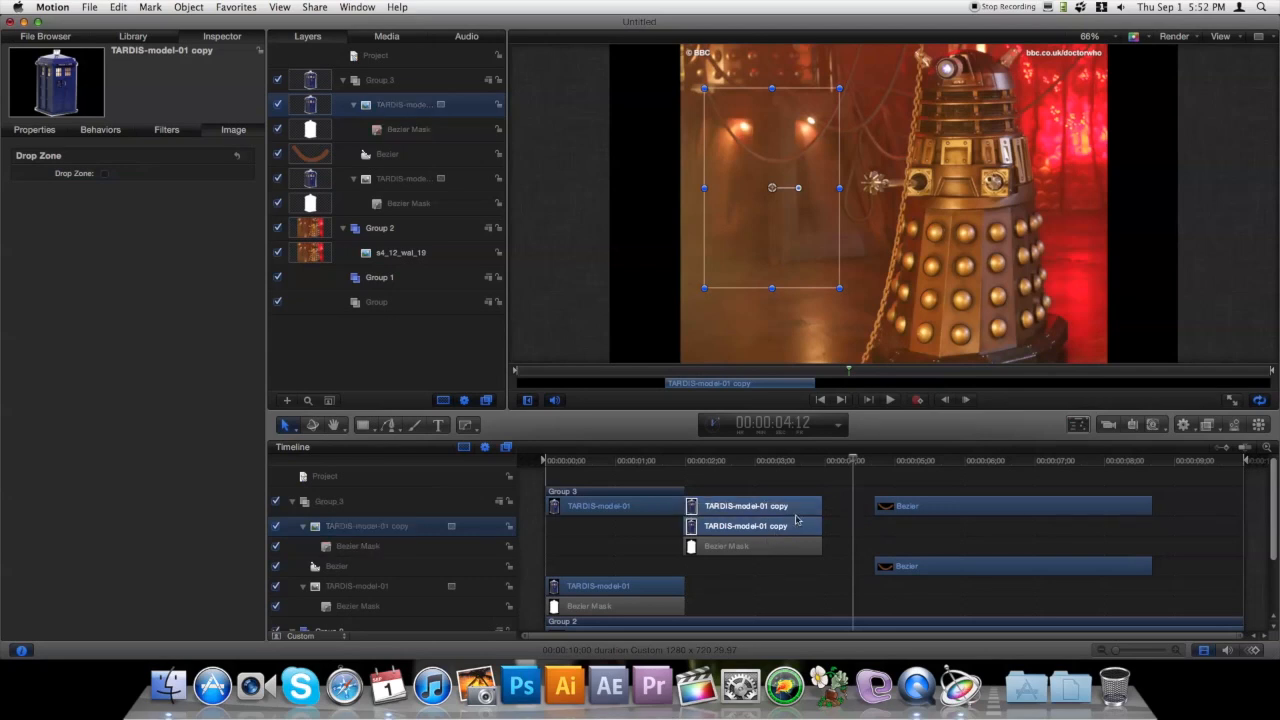
key(super+v)
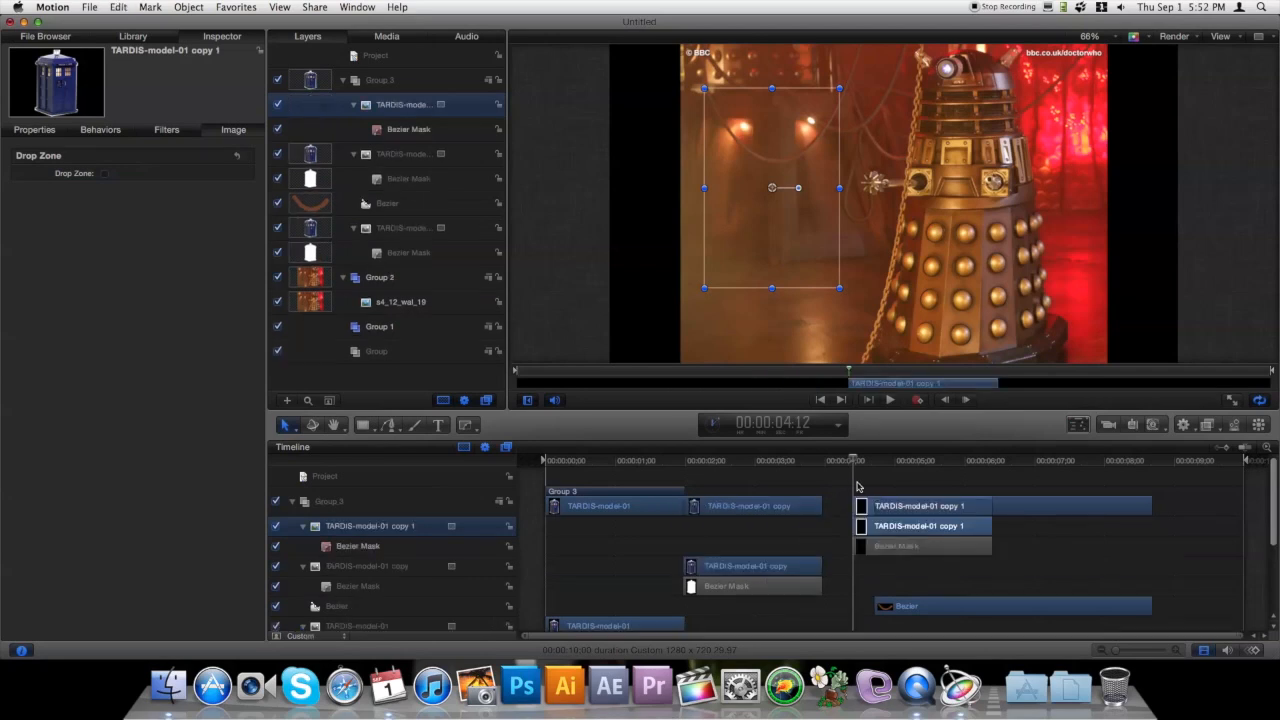
drag(889, 537, 856, 536)
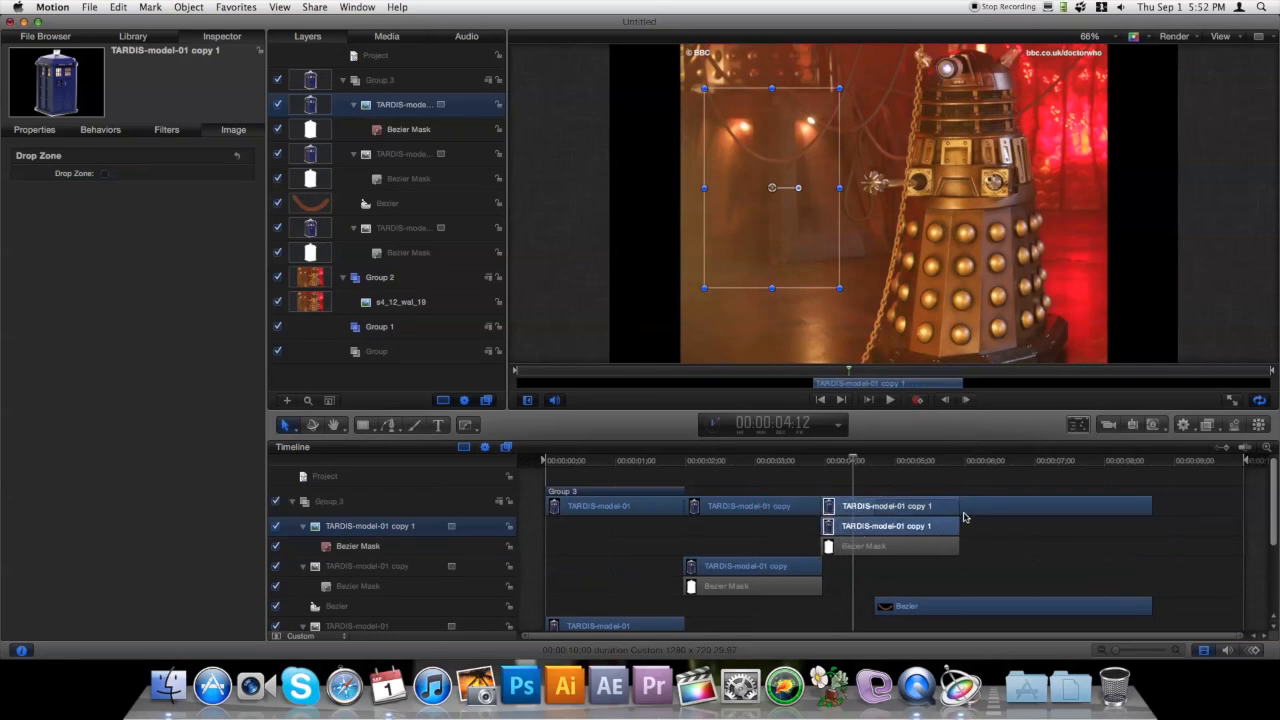
Step: Extend the last TARDIS copy and the Bezier shape to the end of the project
drag(958, 511, 1243, 526)
drag(1152, 606, 1241, 606)
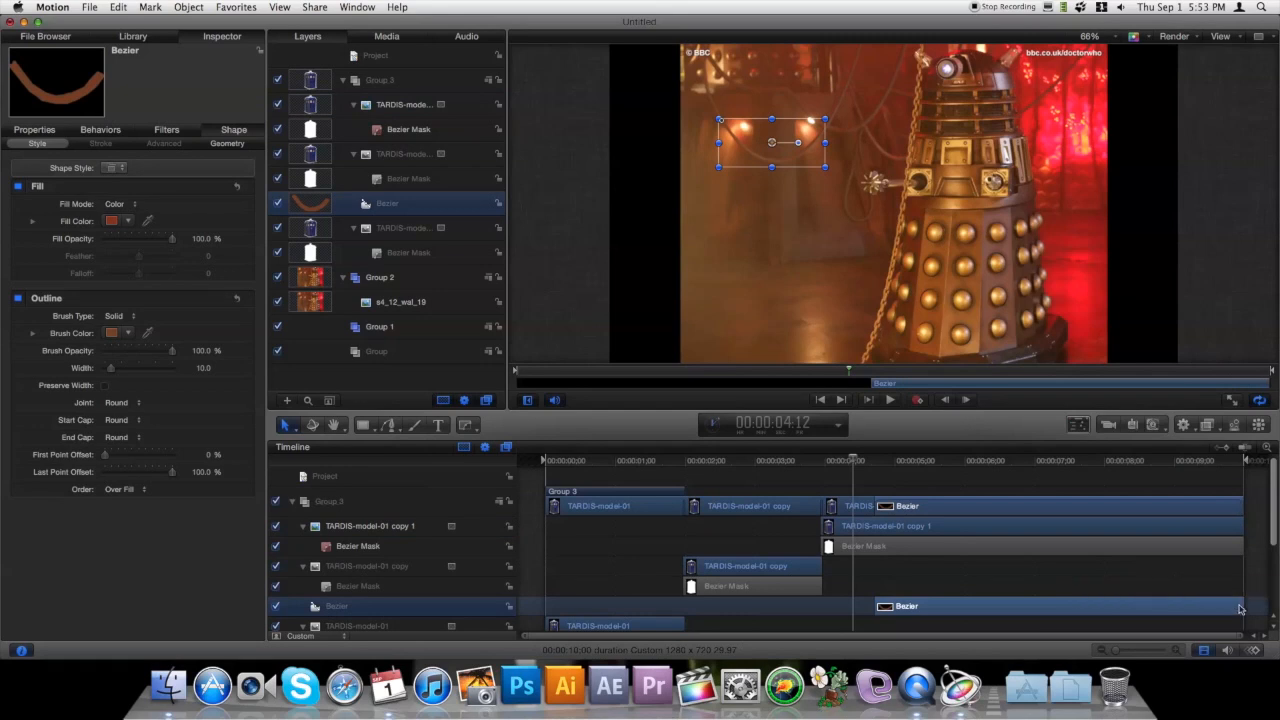
Step: Apply the Fade In/Fade Out behavior to the first TARDIS-model-01 clip
click(634, 505)
click(1182, 425)
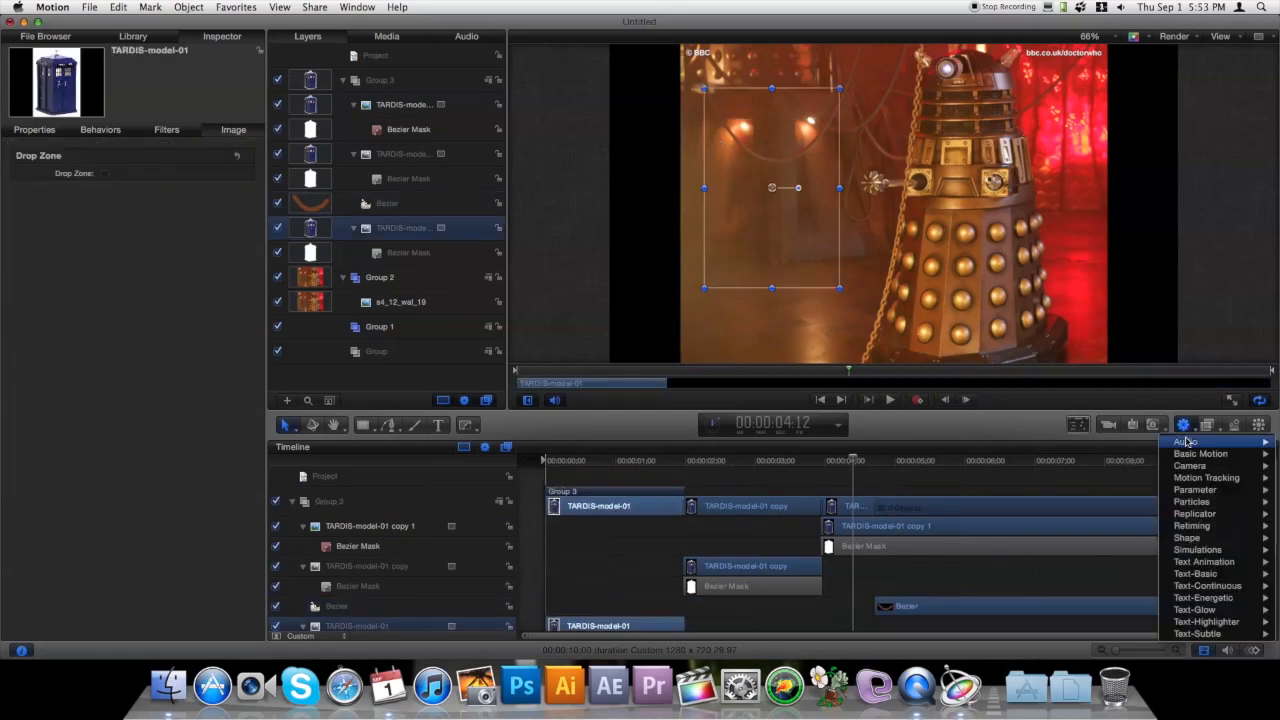
mouse_move(1189, 453)
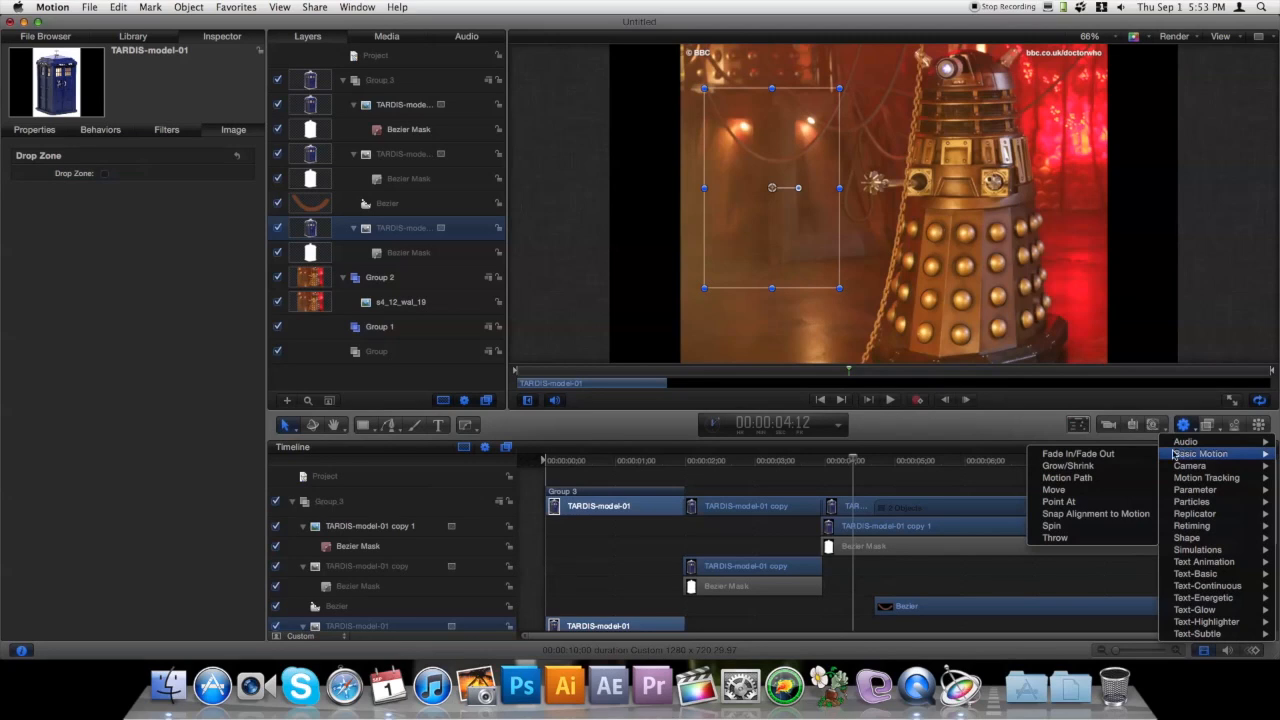
click(1142, 455)
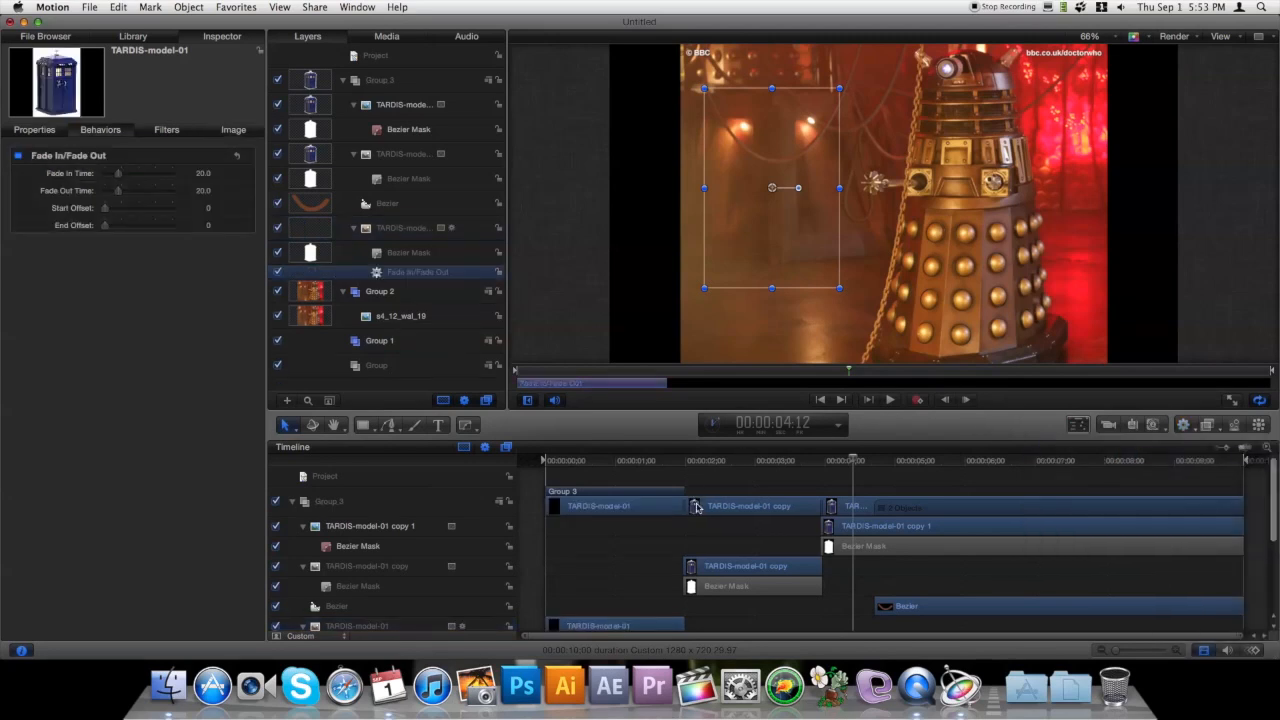
Step: Try adding the Fade In/Fade Out behavior to the second and third TARDIS clips
click(704, 507)
click(1190, 428)
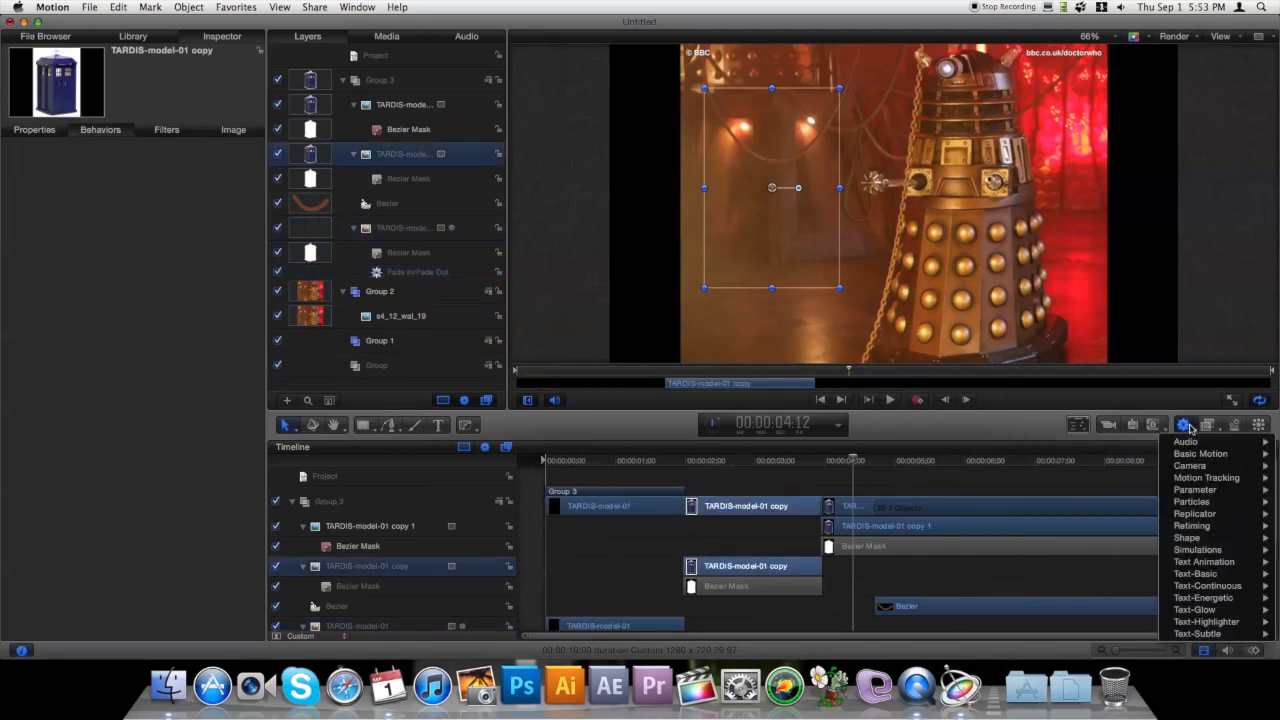
mouse_move(1195, 455)
click(1121, 455)
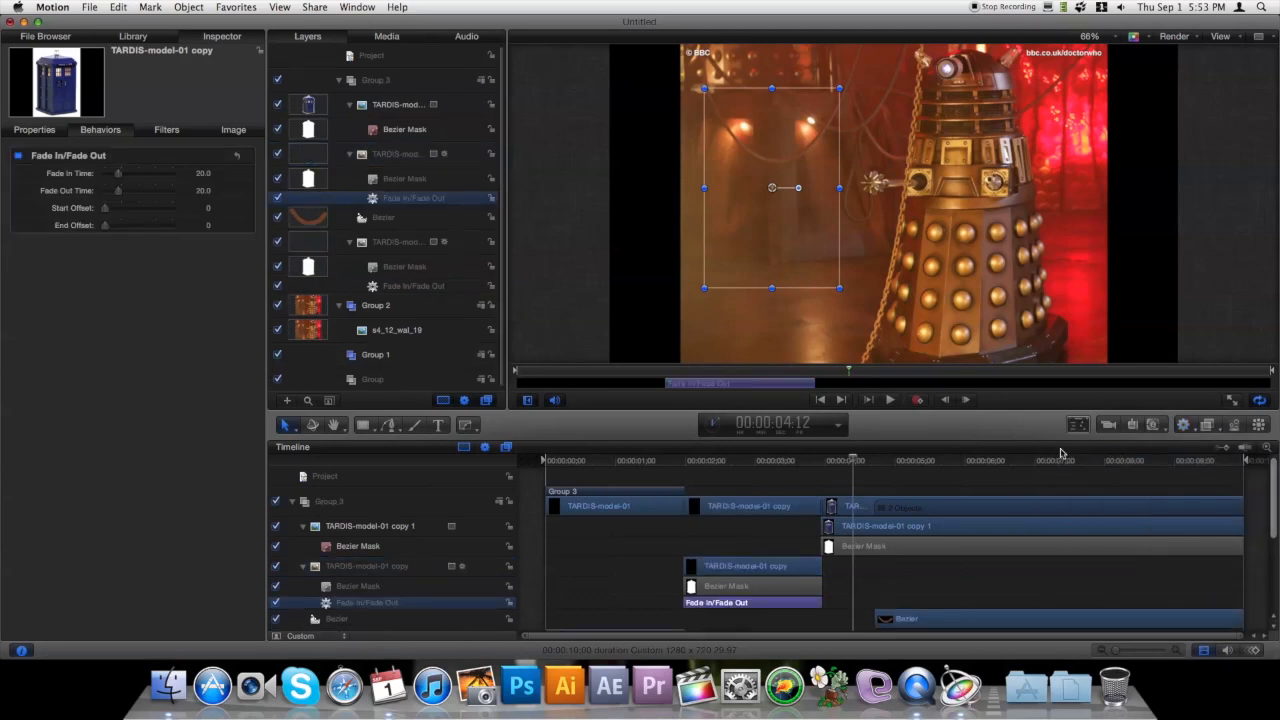
click(868, 528)
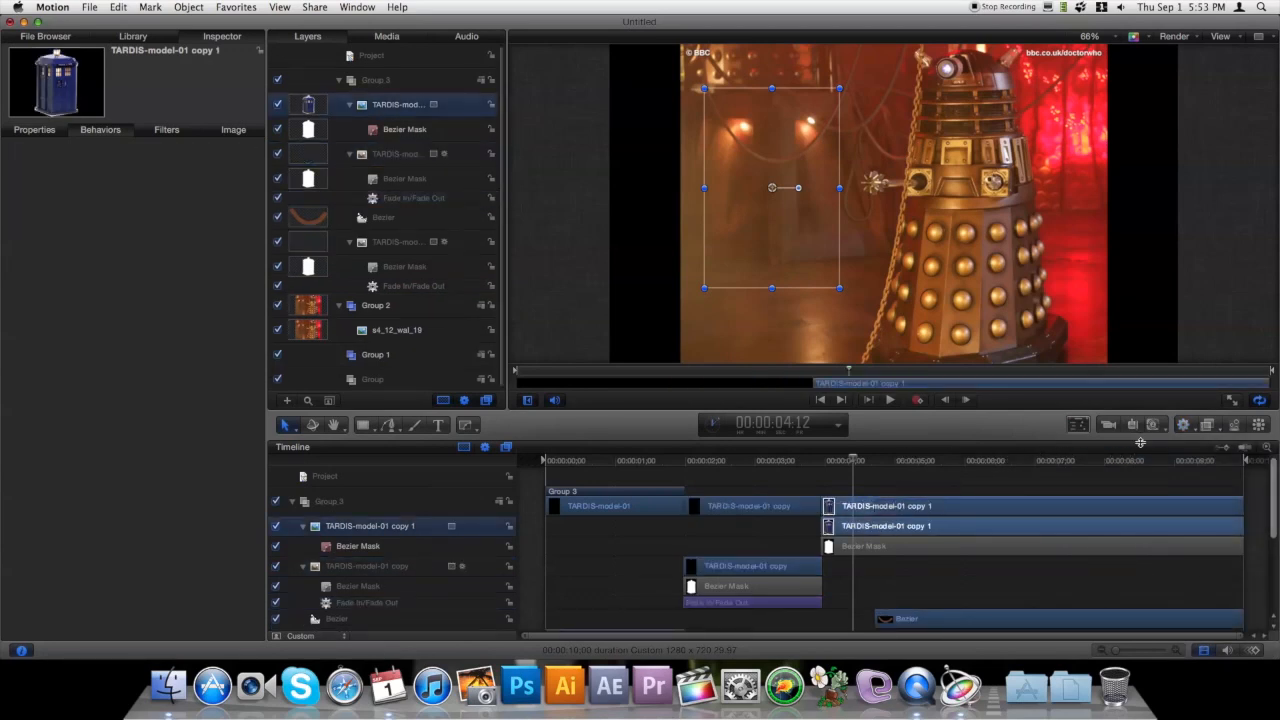
click(1183, 426)
mouse_move(1180, 455)
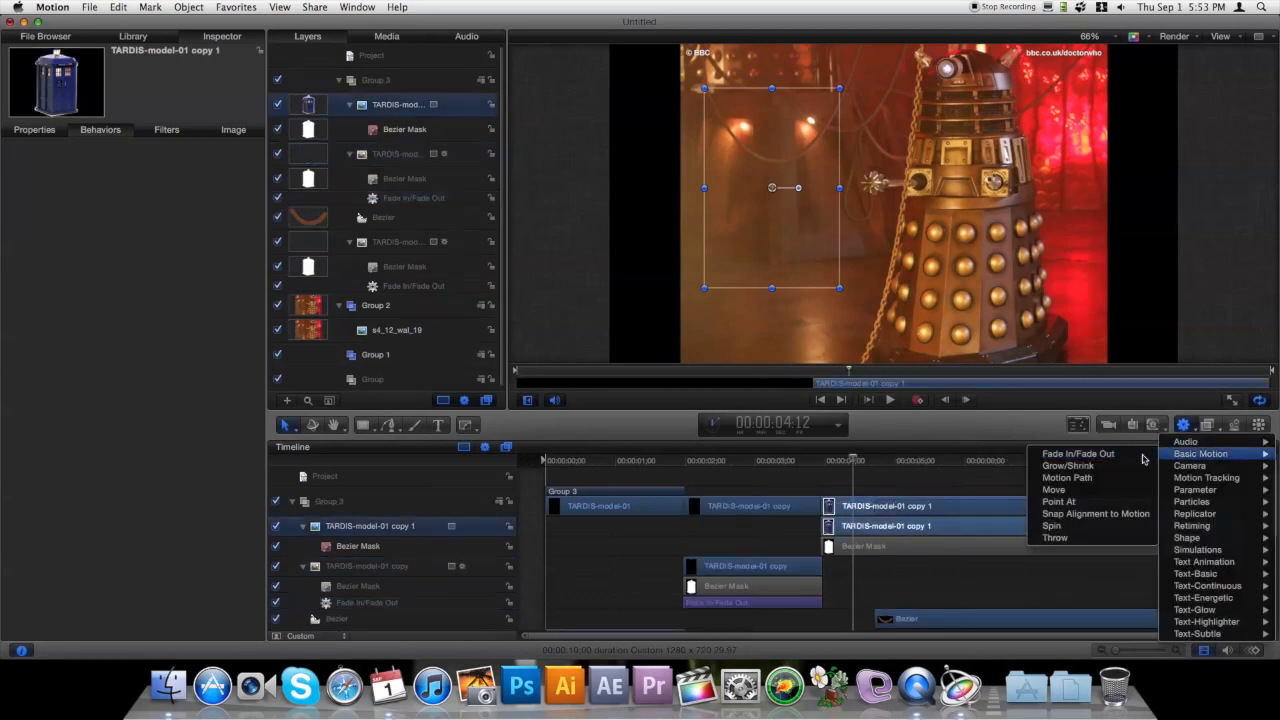
click(1100, 453)
Step: Apply the Fade In/Fade Out behavior to the middle clip, TARDIS-model-01 copy
drag(670, 465, 541, 462)
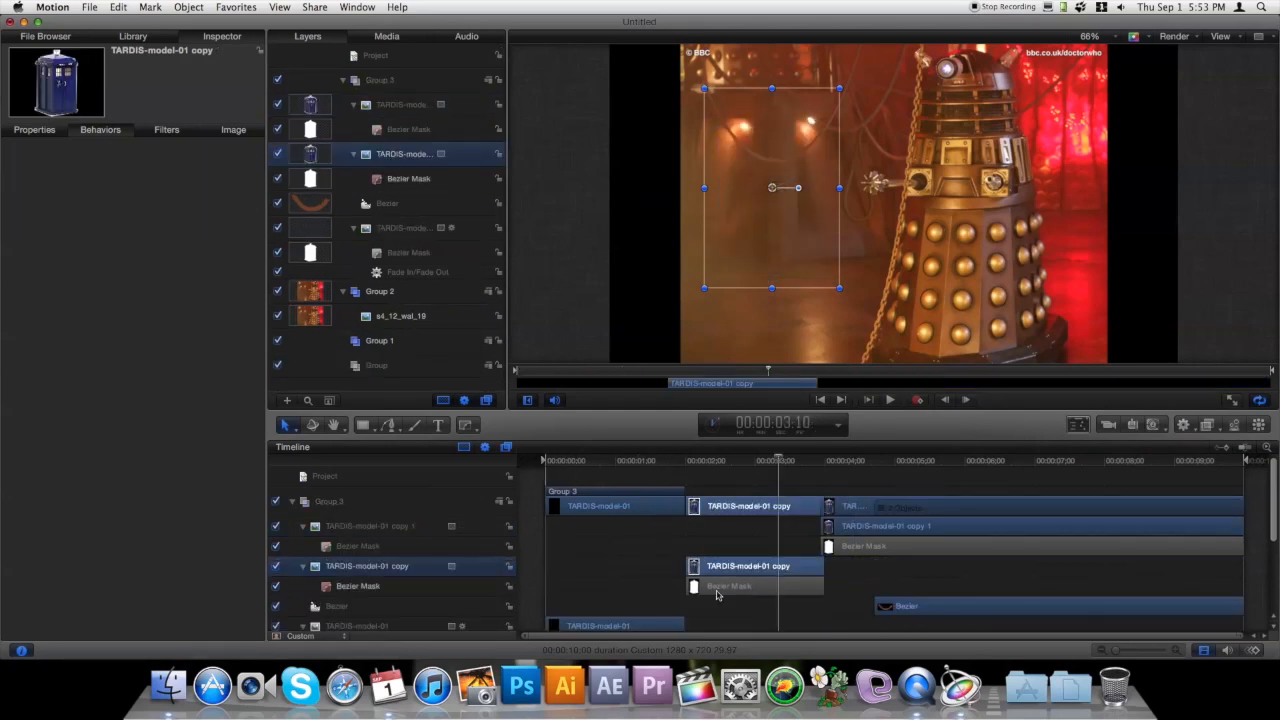
key(super+v)
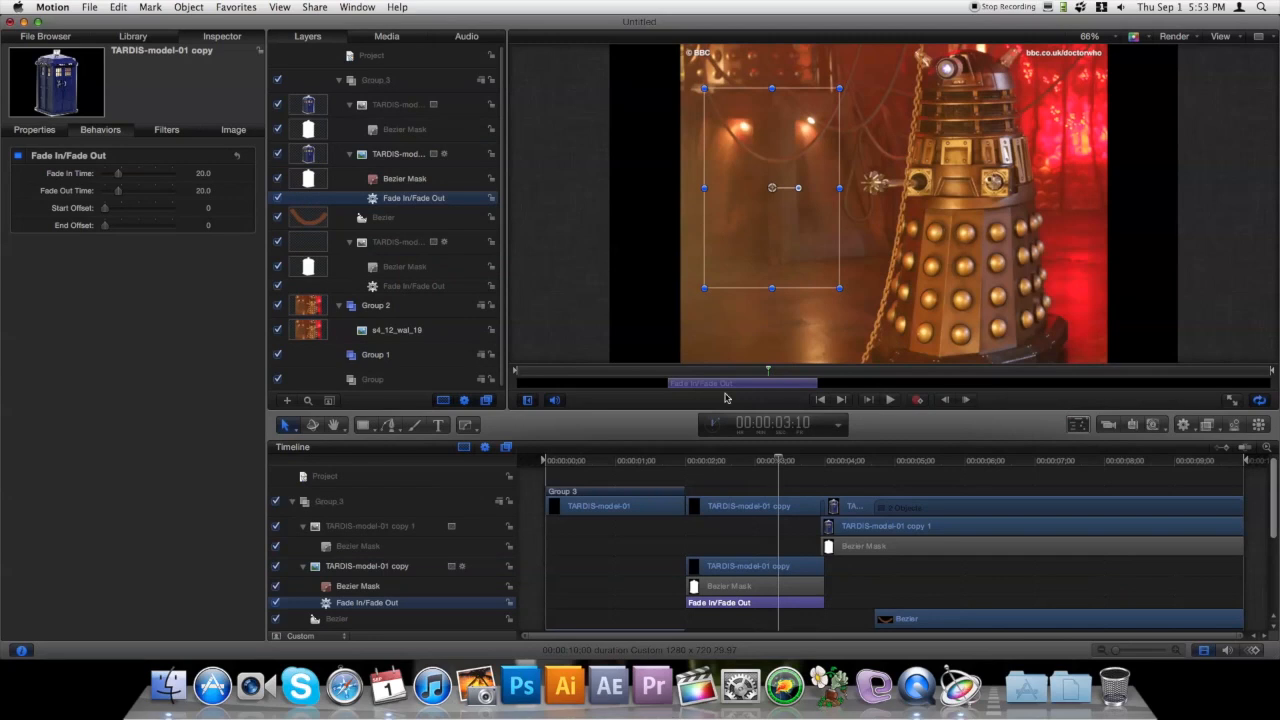
Step: Move both TARDIS copies out of Group 3 into separate new groups above it, with the last copy's group topmost
scroll(386, 573, down, 3)
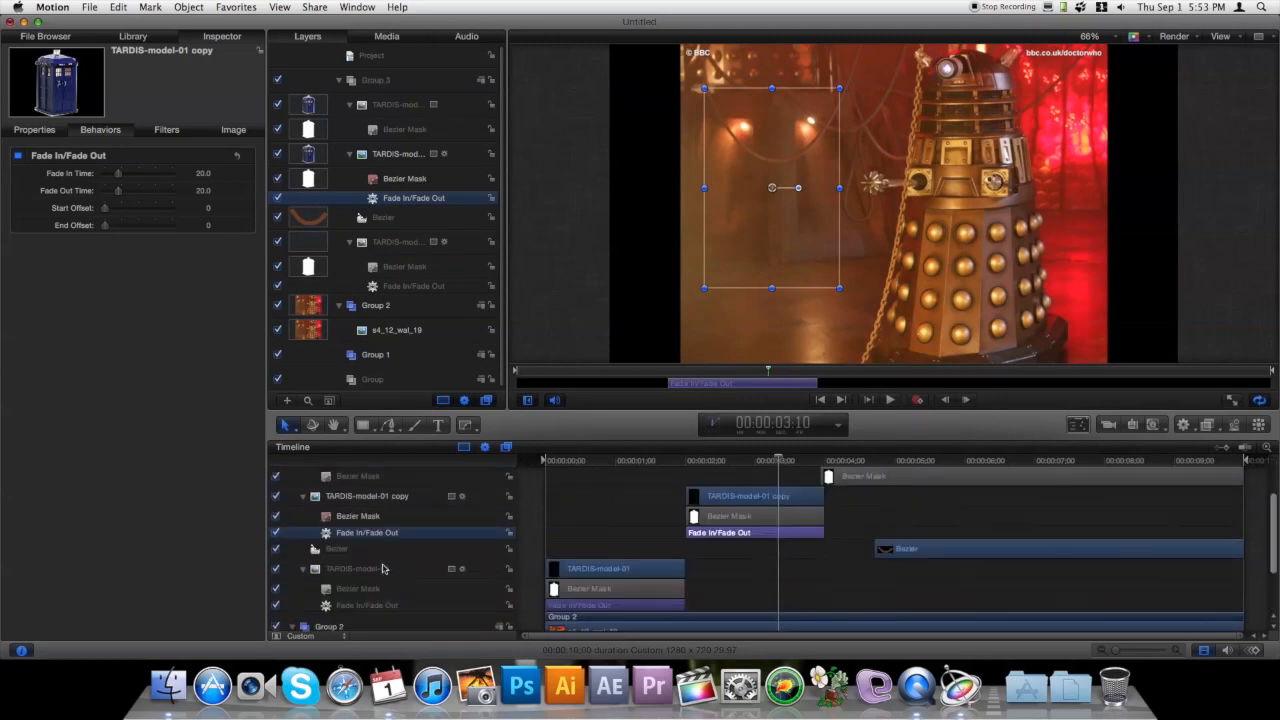
scroll(380, 565, down, 3)
scroll(382, 587, up, 6)
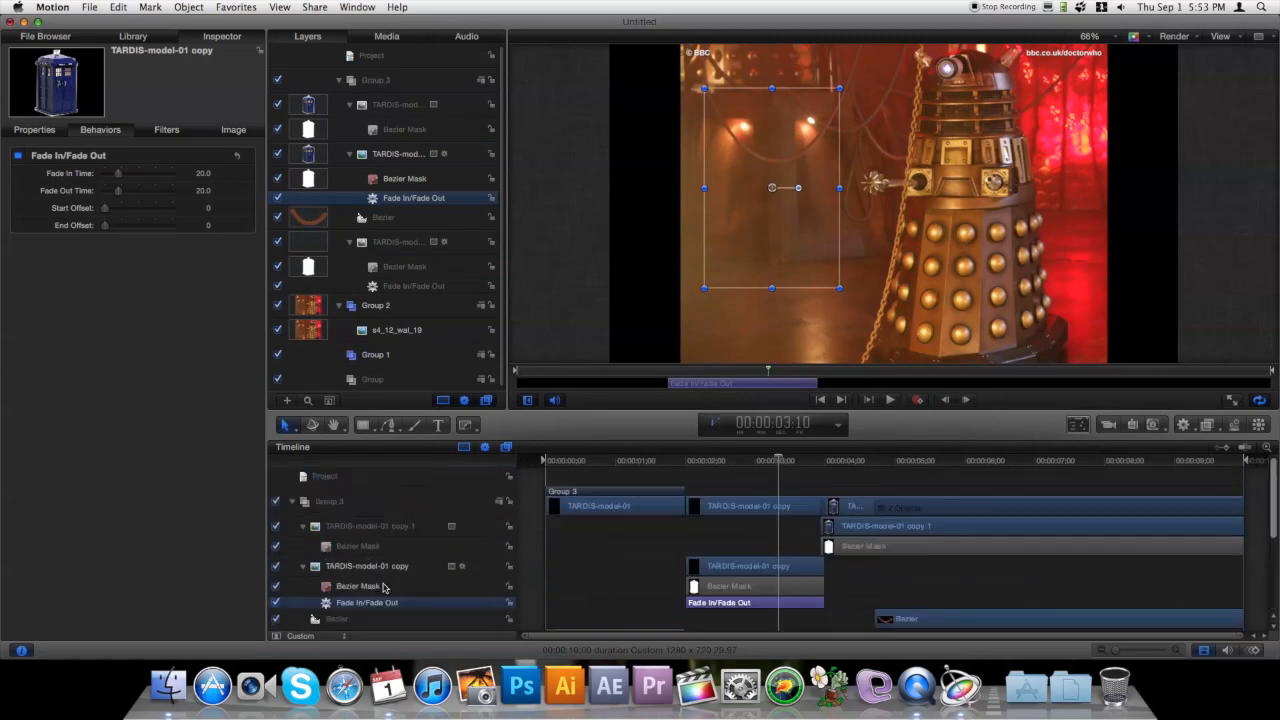
drag(383, 538, 386, 511)
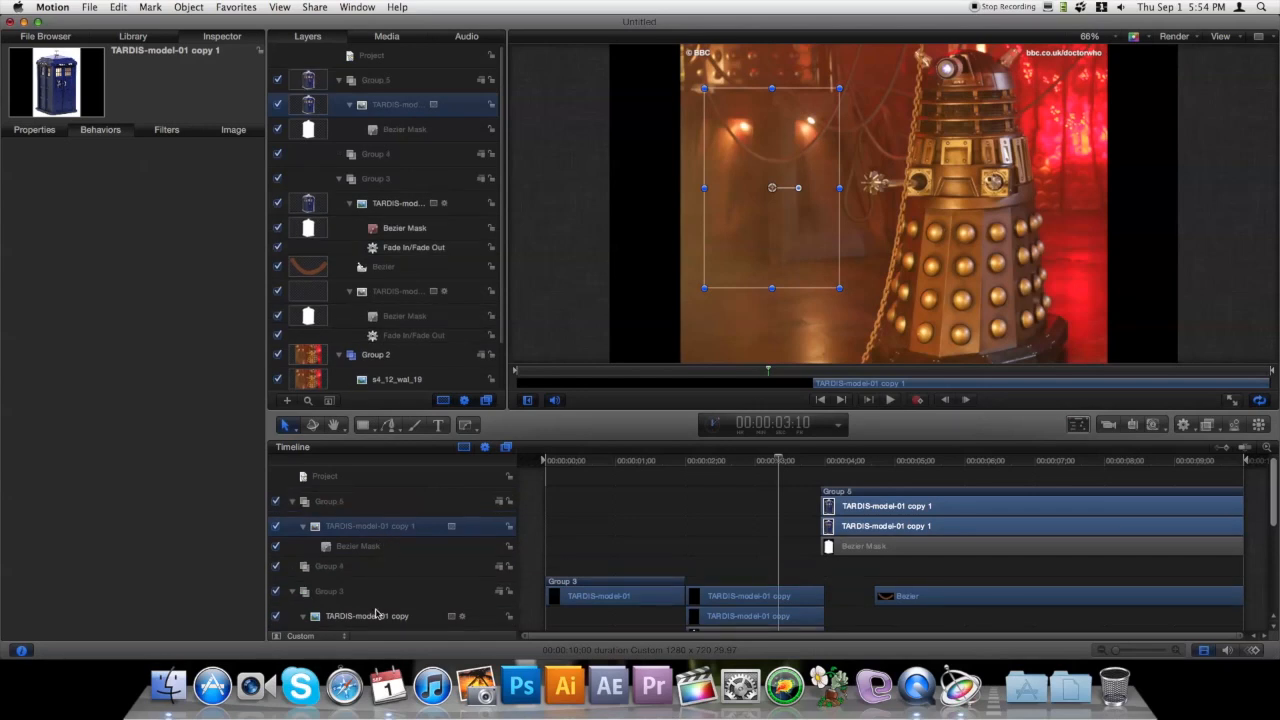
drag(376, 614, 386, 490)
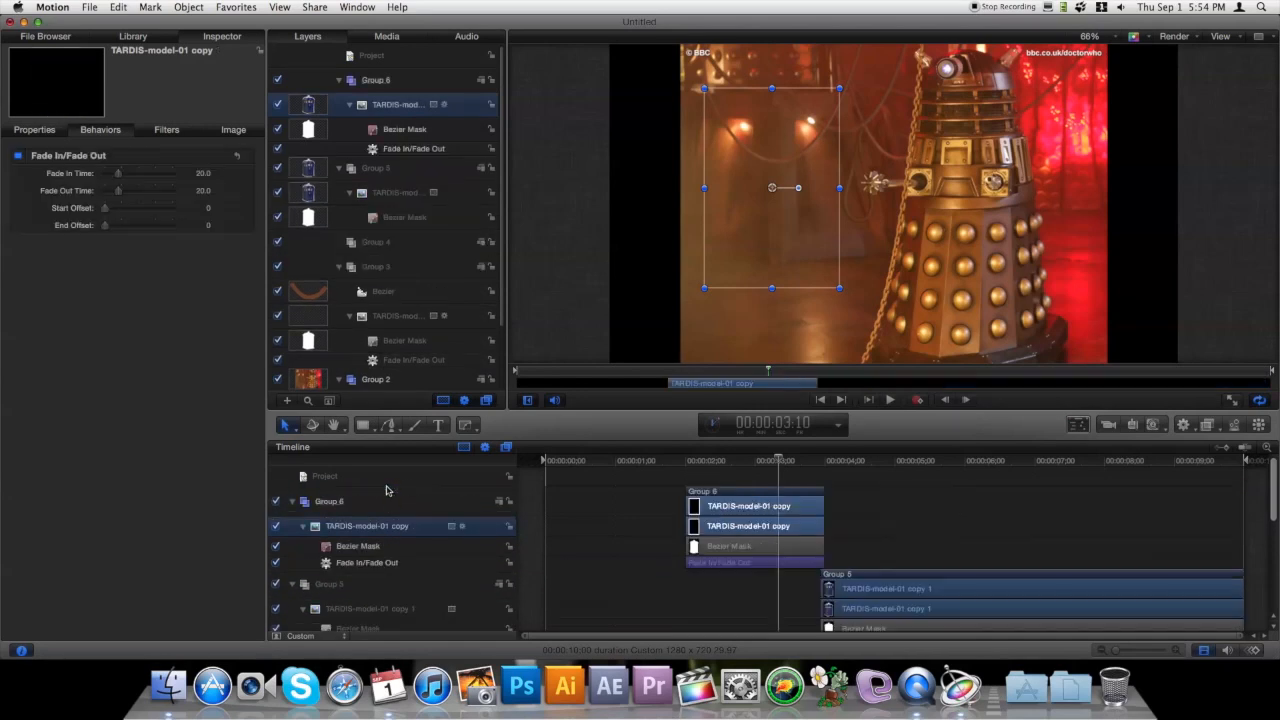
scroll(386, 515, down, 5)
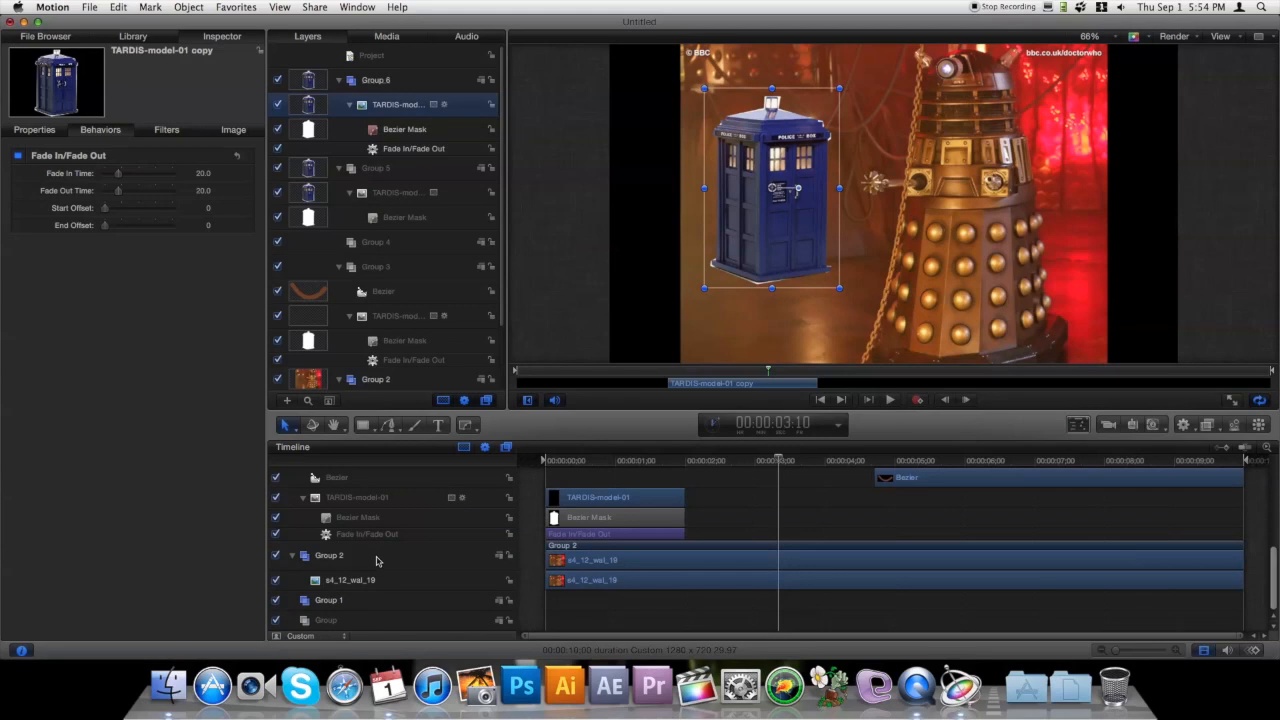
scroll(376, 565, up, 5)
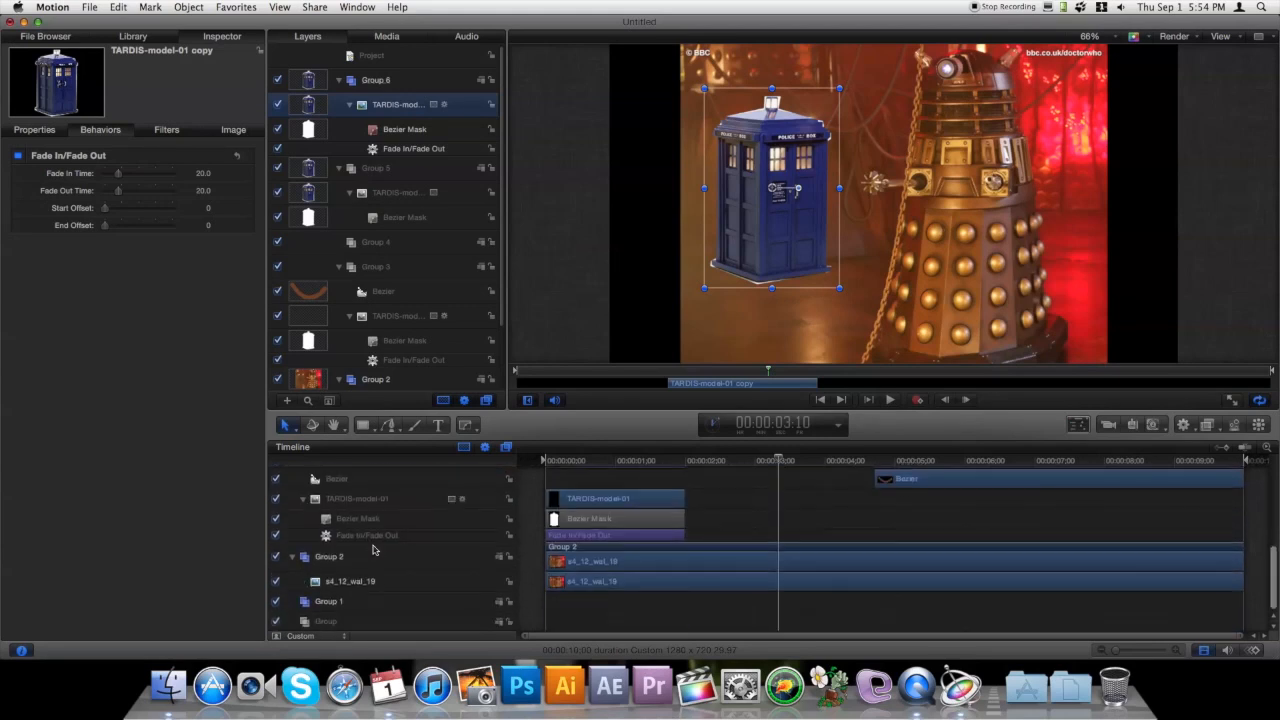
drag(384, 610, 390, 494)
Step: Play the animation from the beginning to check how the TARDIS clips fade, and stop at about 5 seconds
drag(778, 468, 542, 474)
key(space)
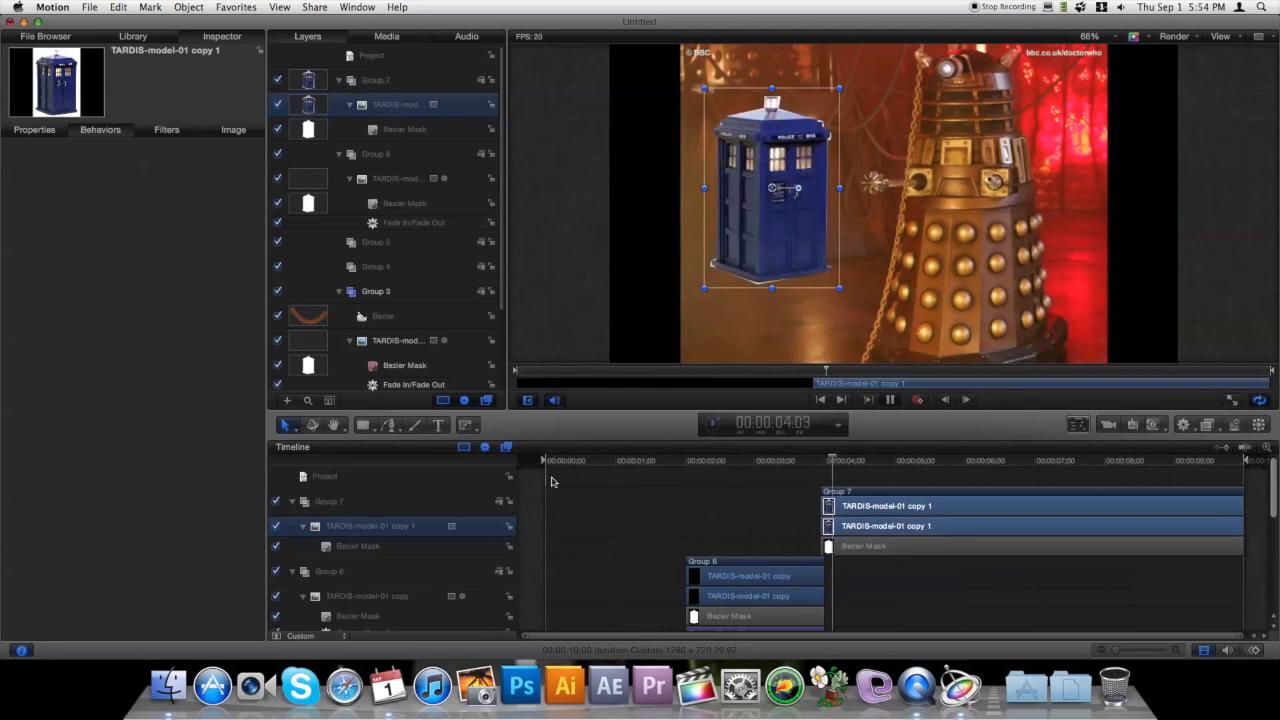
key(space)
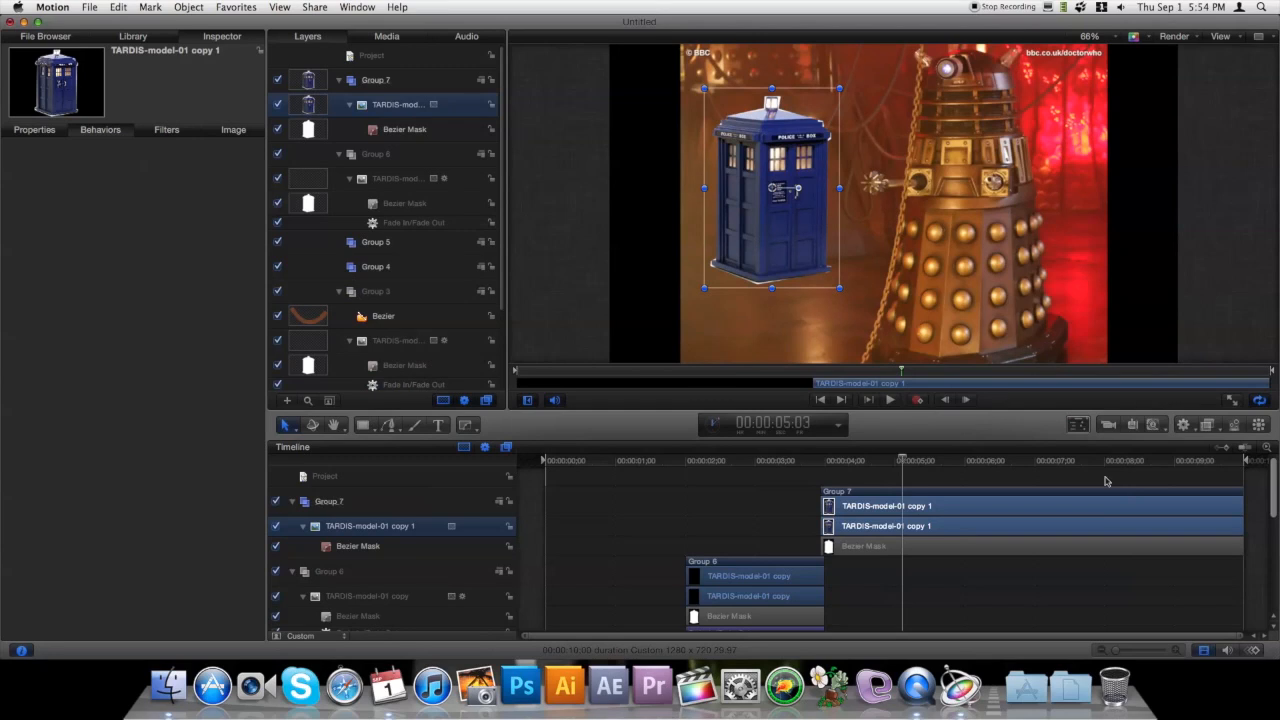
Step: Apply the Fade In/Fade Out behavior to TARDIS-model-01 copy 1, the last TARDIS clip
click(1183, 425)
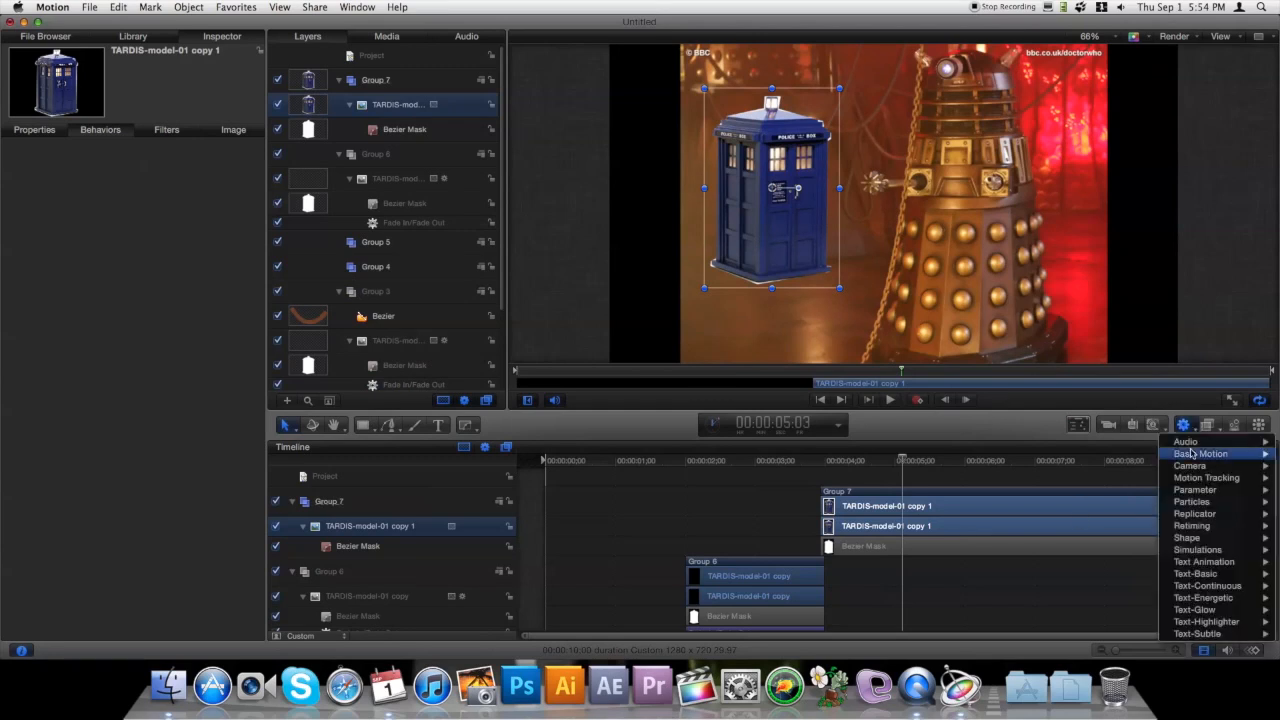
mouse_move(1186, 449)
click(1140, 451)
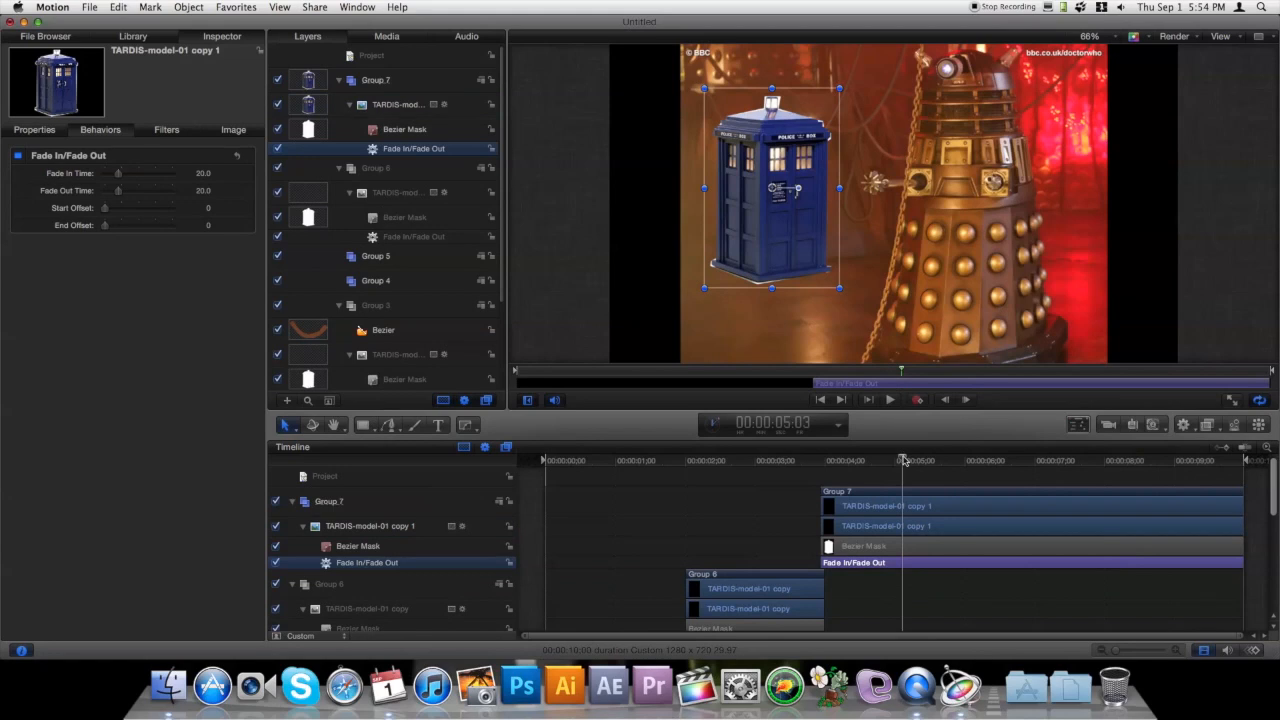
Step: Extend the Bezier shape back to the project start and move it above the TARDIS copy in Group 6
scroll(901, 463, down, 3)
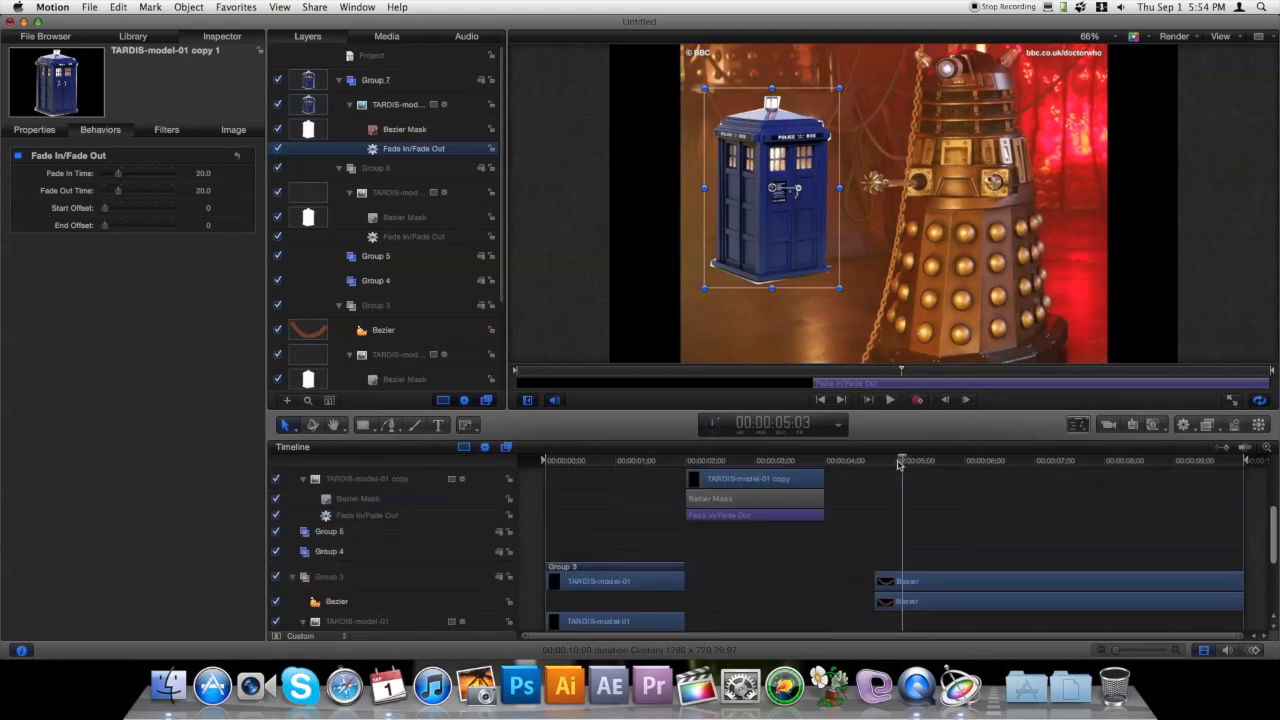
drag(876, 581, 547, 581)
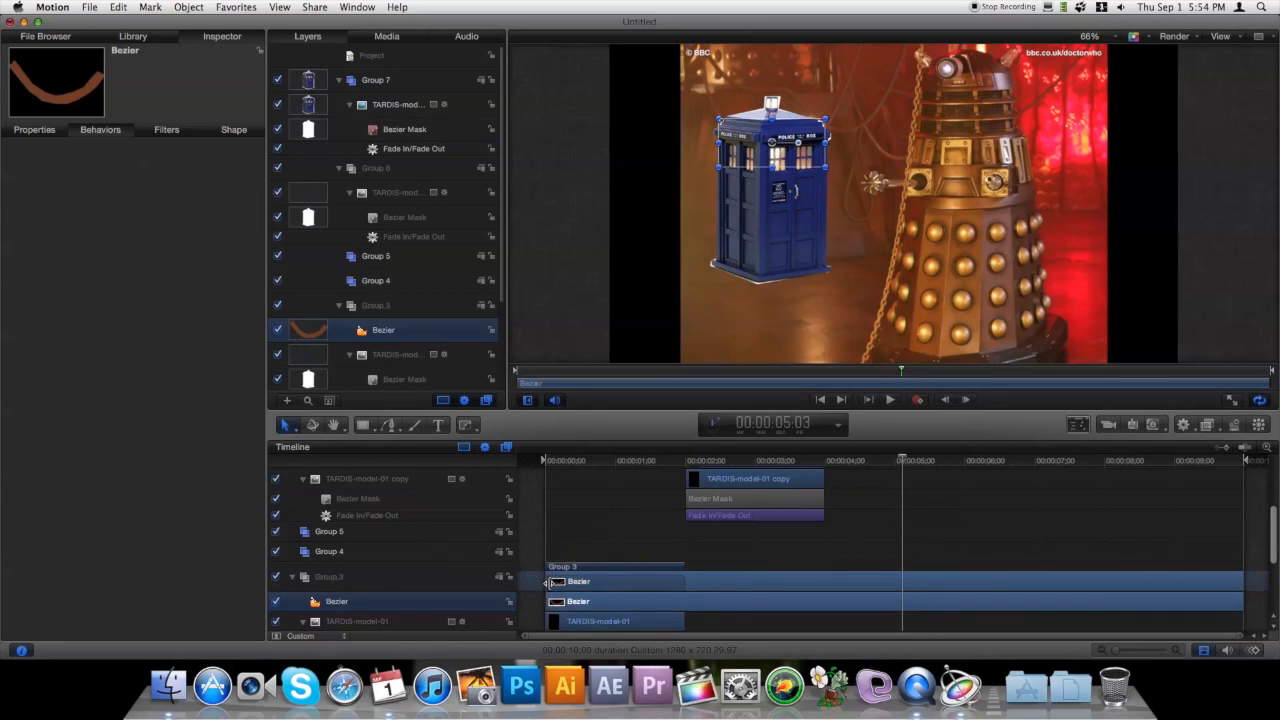
drag(683, 460, 669, 460)
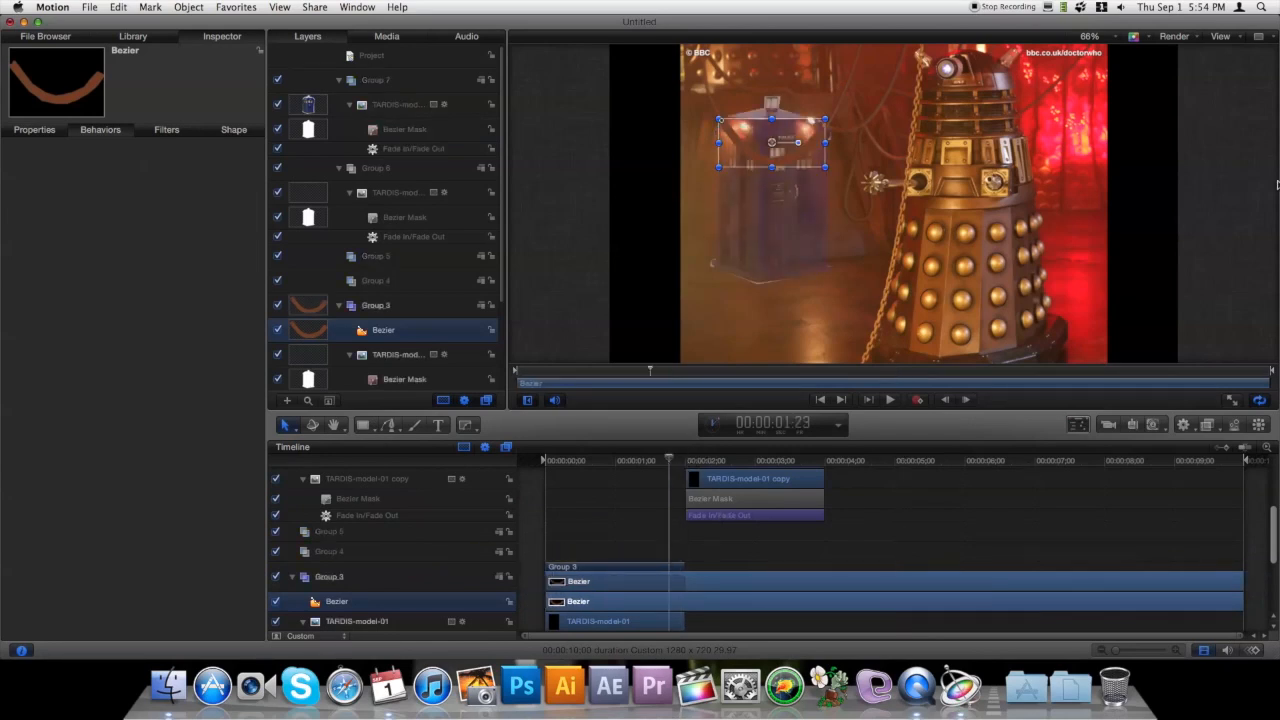
drag(389, 602, 393, 483)
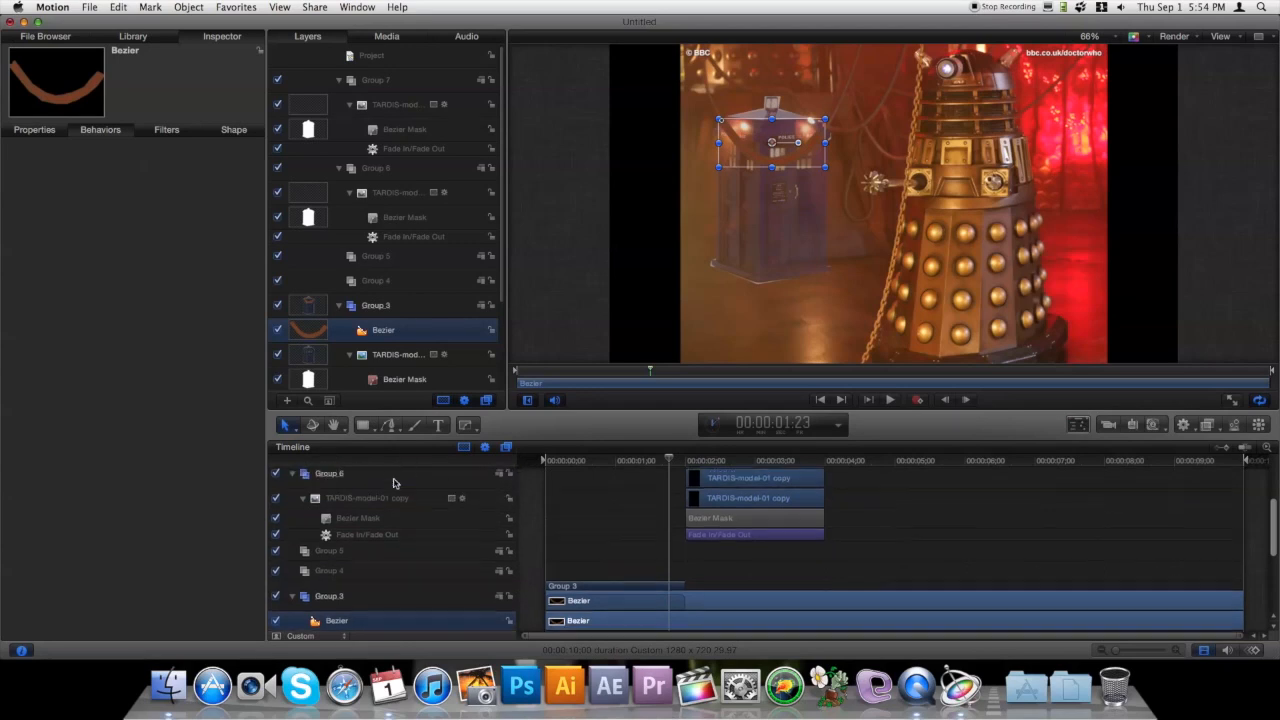
Step: Play the animation from the beginning to check the curved shape over the fading TARDIS
drag(683, 463, 552, 462)
key(space)
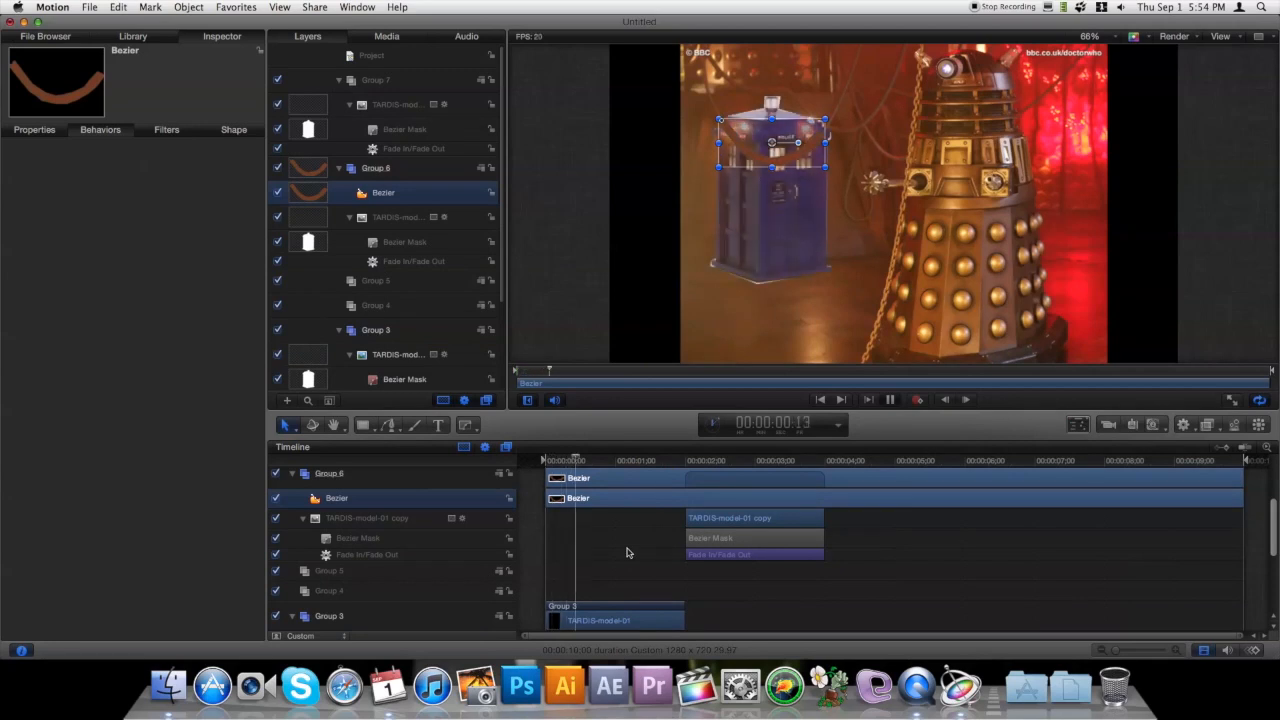